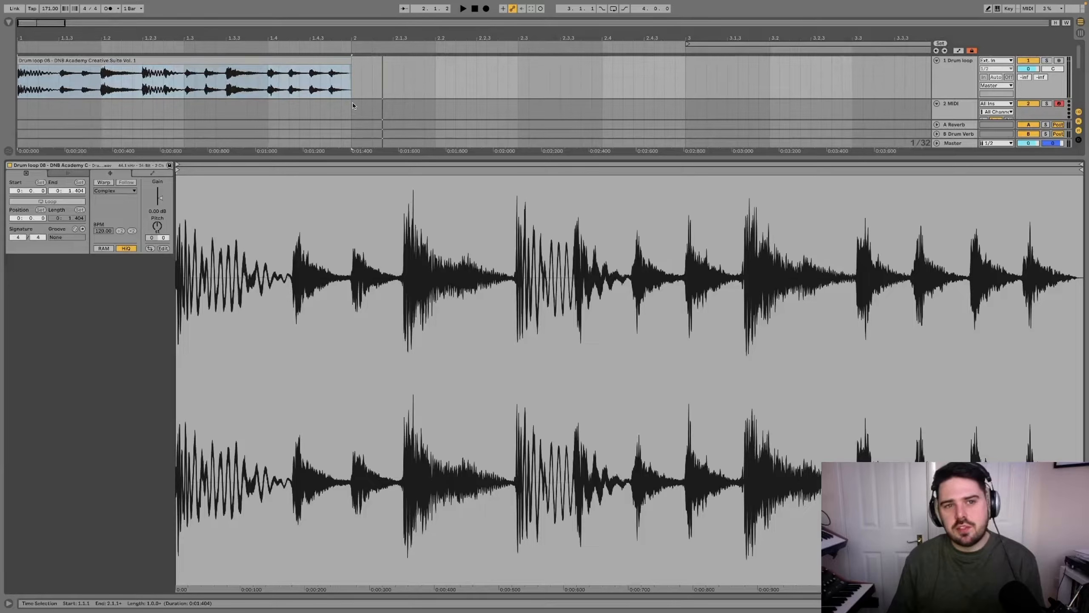
Step: Enable warping on the drum loop clip in Beats mode with the transient loop mode set to Loop Off
left_click(102, 182)
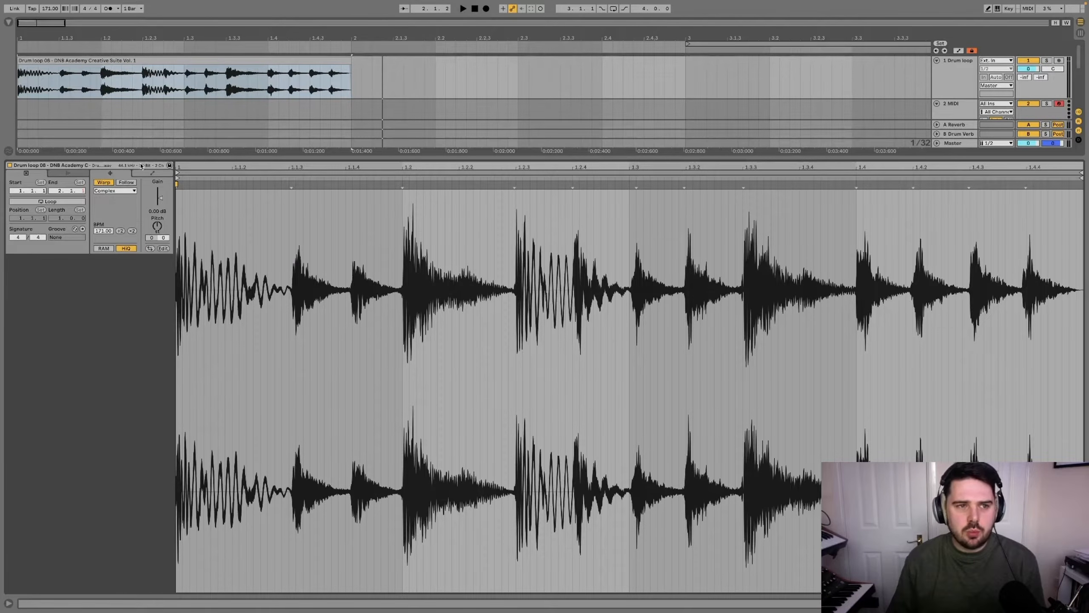
left_click(119, 192)
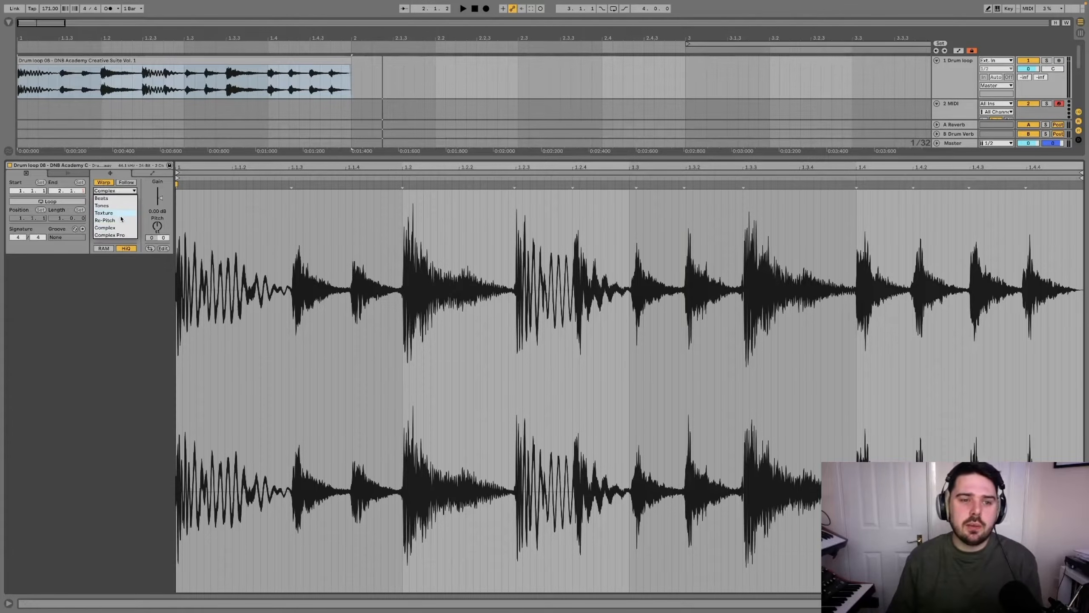
left_click(108, 198)
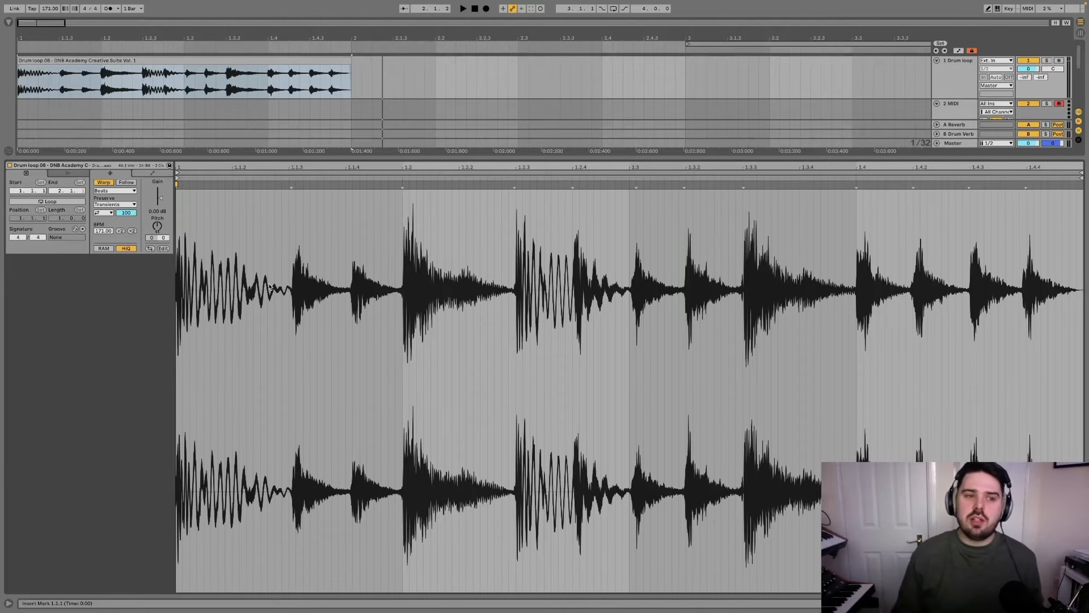
left_click(103, 213)
left_click(104, 219)
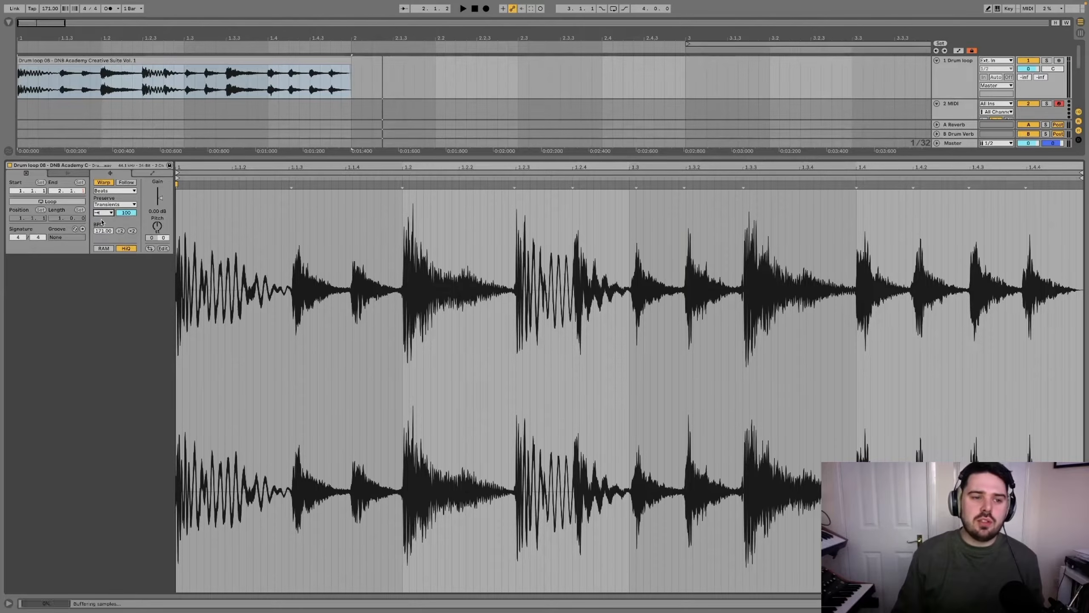
Step: Raise the clip's tempo to 306 BPM and extend its end in the arrangement to about 2.4.1
left_click_drag(104, 231, 103, 206)
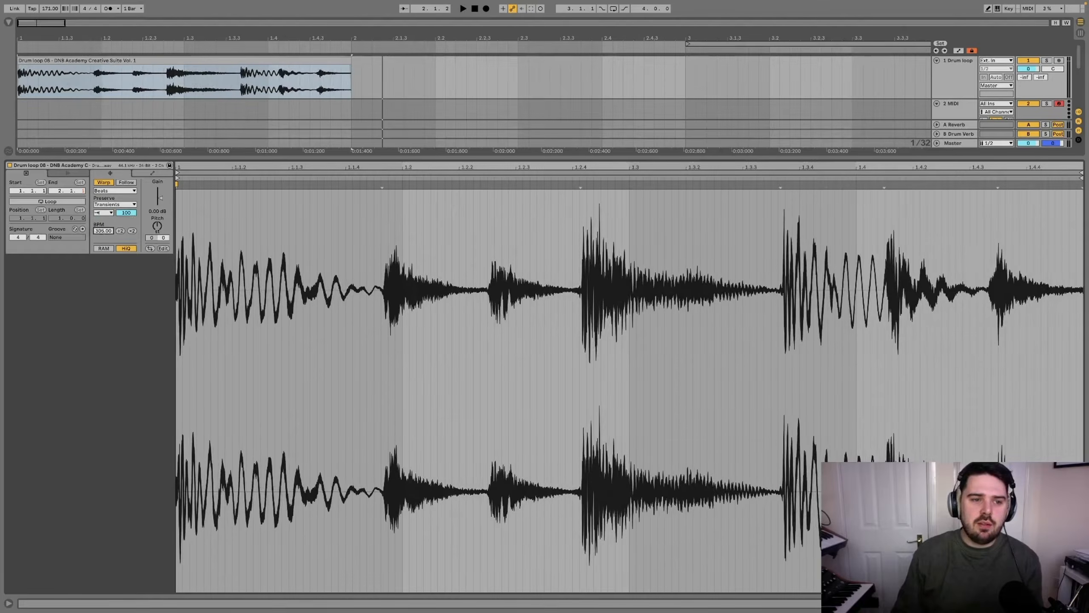
scroll(171, 82, "down", 5)
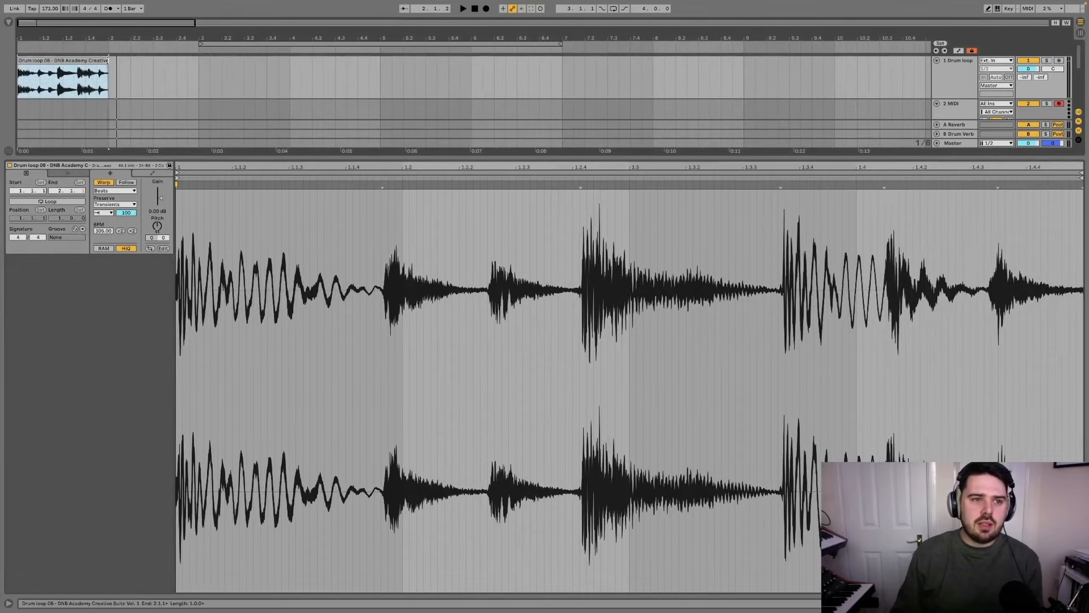
left_click_drag(109, 67, 179, 68)
Step: Reselect Loop Off for the transients and play the stretched drum loop clip
left_click(105, 214)
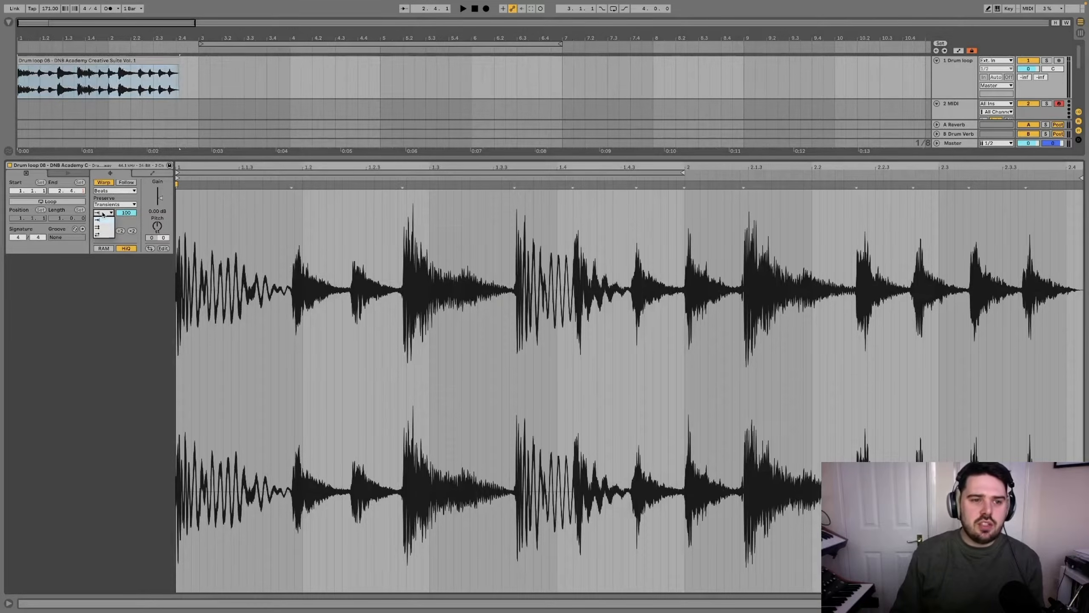
left_click(104, 221)
scroll(86, 61, "up", 5)
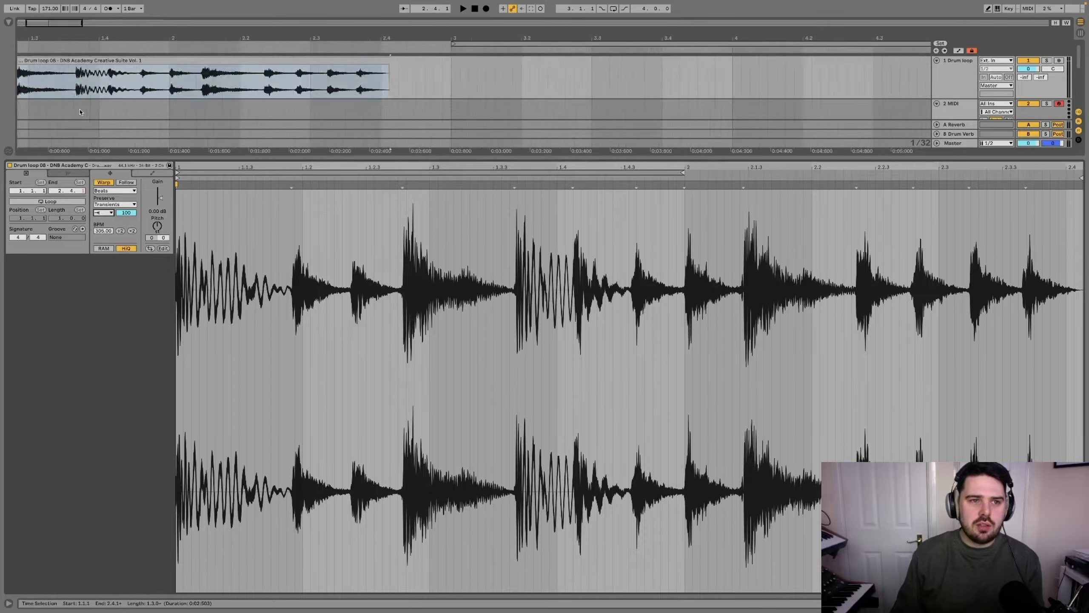
left_click(86, 61)
scroll(85, 66, "down", 3)
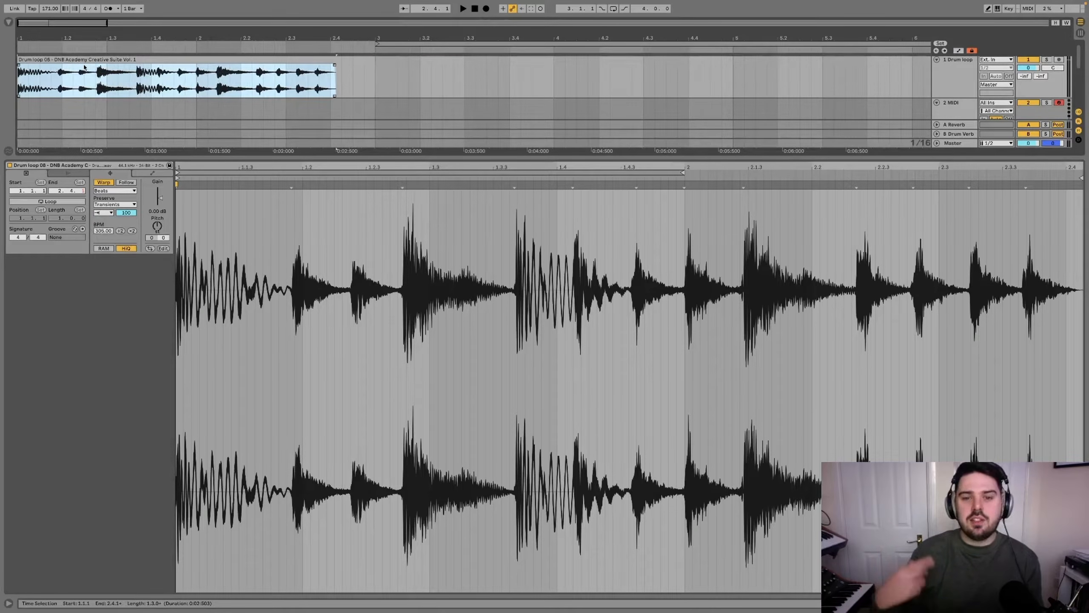
key("space")
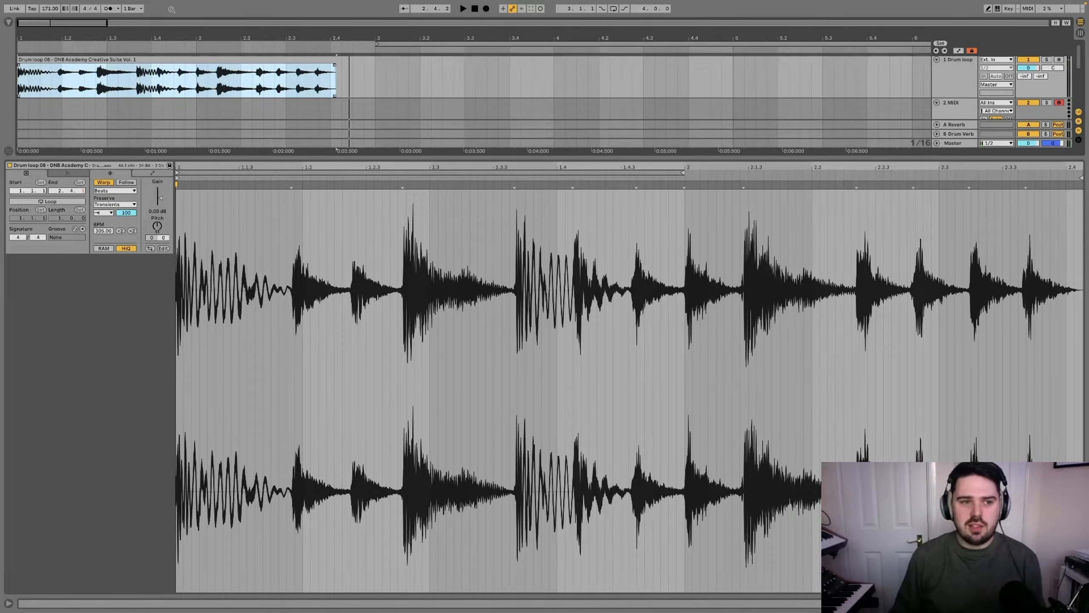
Step: Audition the drum loop with the transient loop mode at Loop Forward and at Loop Back-and-Forth
left_click(102, 213)
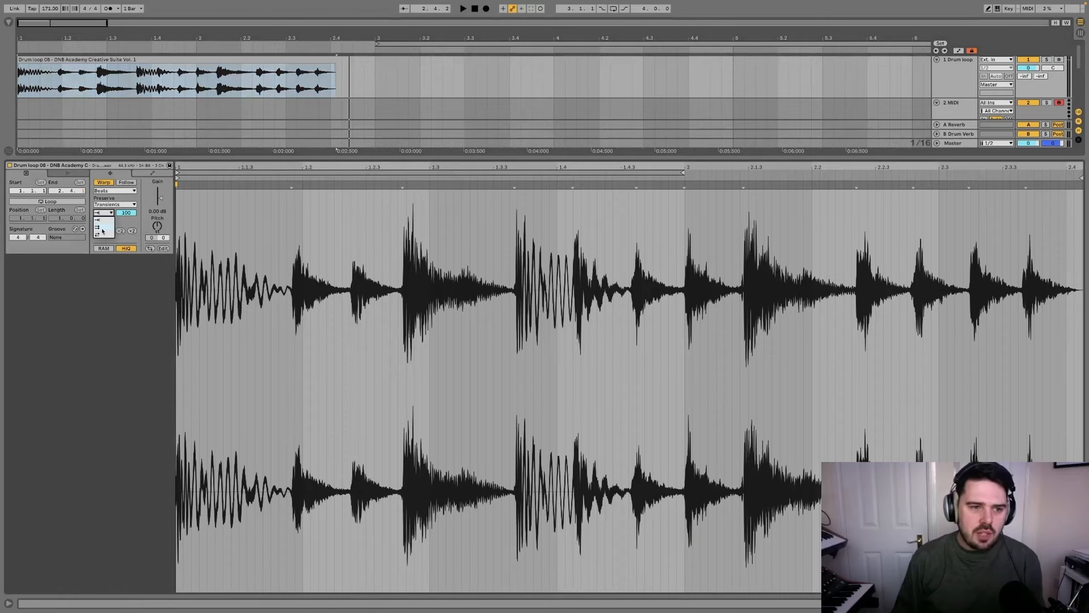
left_click(104, 231)
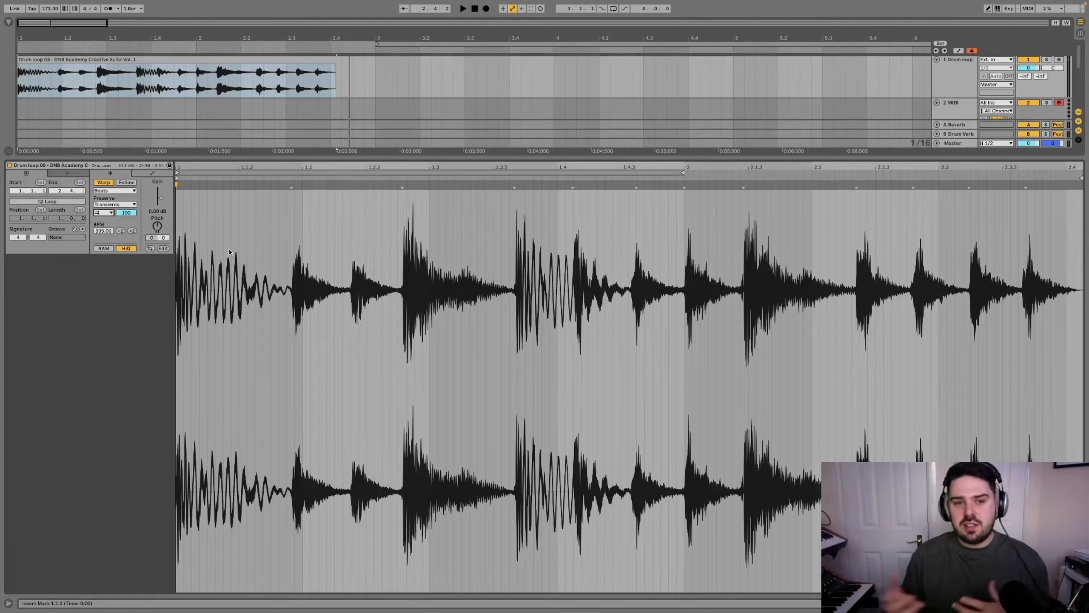
key("space")
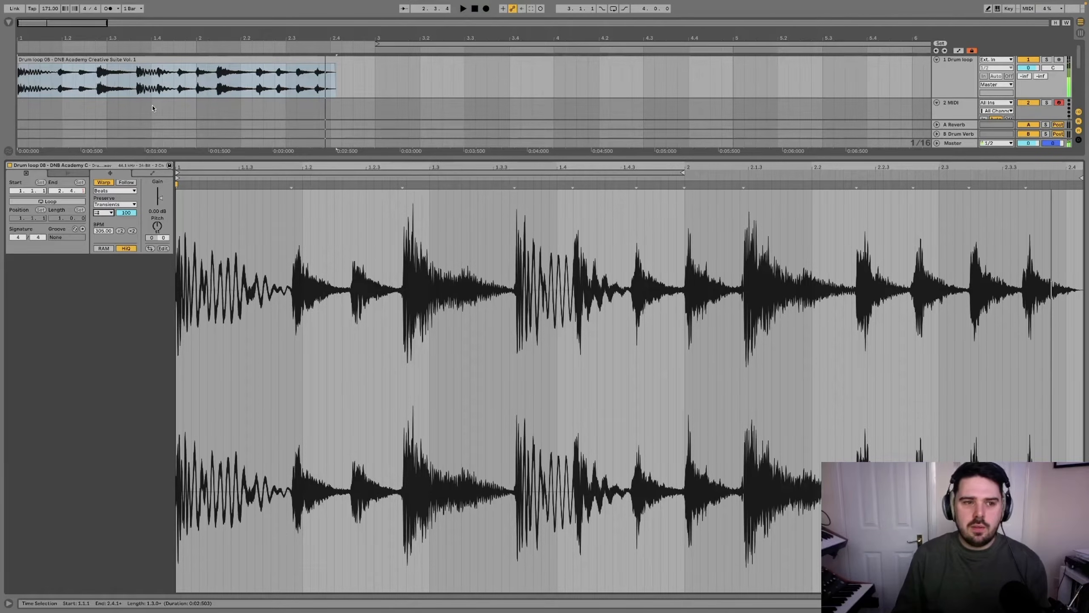
left_click(103, 213)
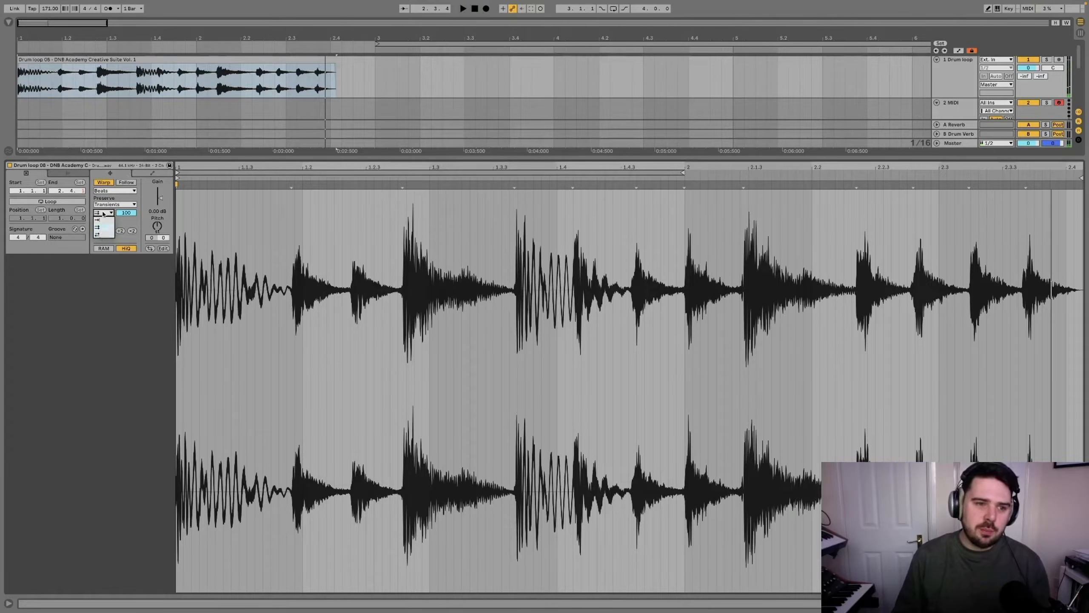
left_click(102, 235)
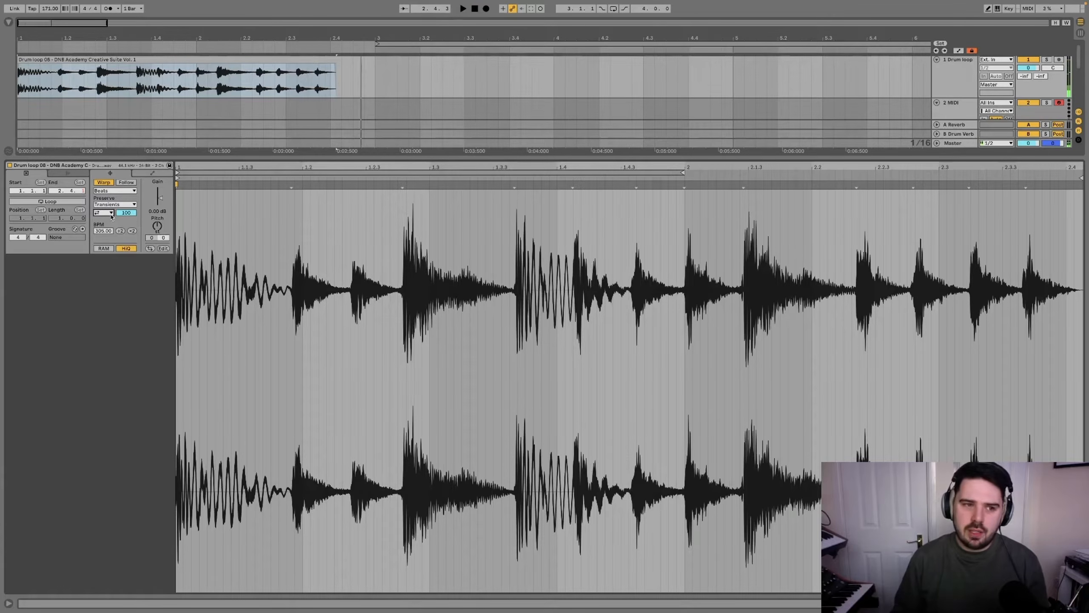
Step: Switch the clip's warp mode to Tones and play the drum loop
left_click(112, 205)
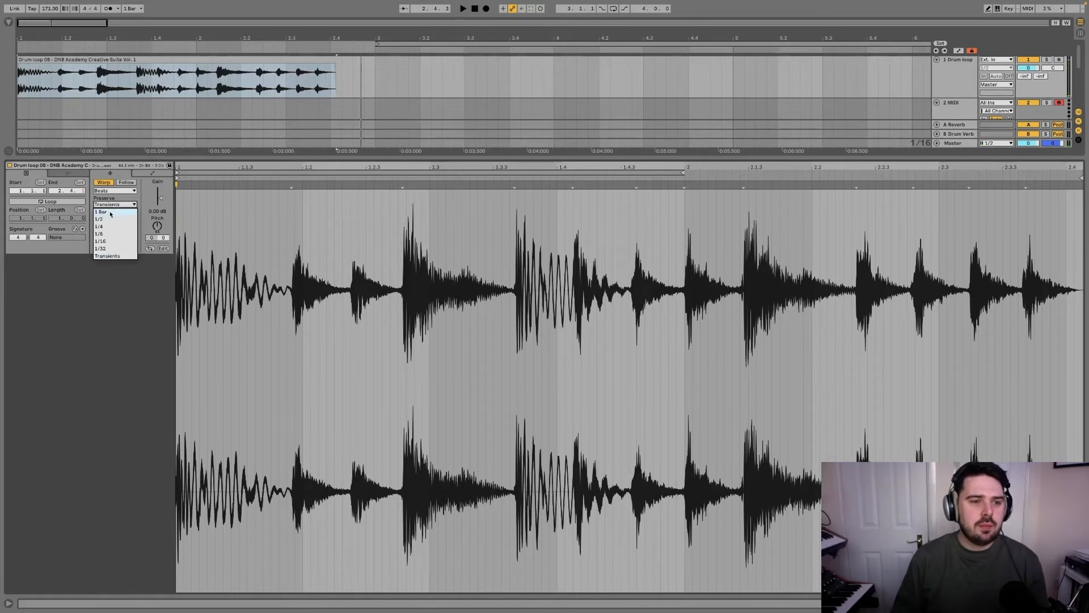
left_click(114, 190)
left_click(111, 206)
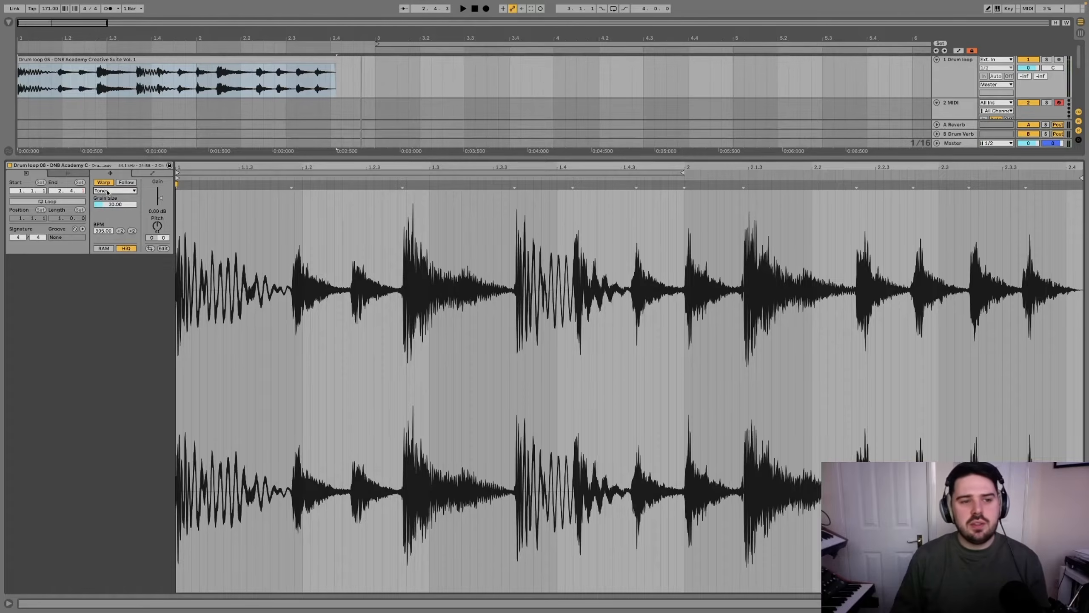
left_click(108, 192)
left_click(145, 187)
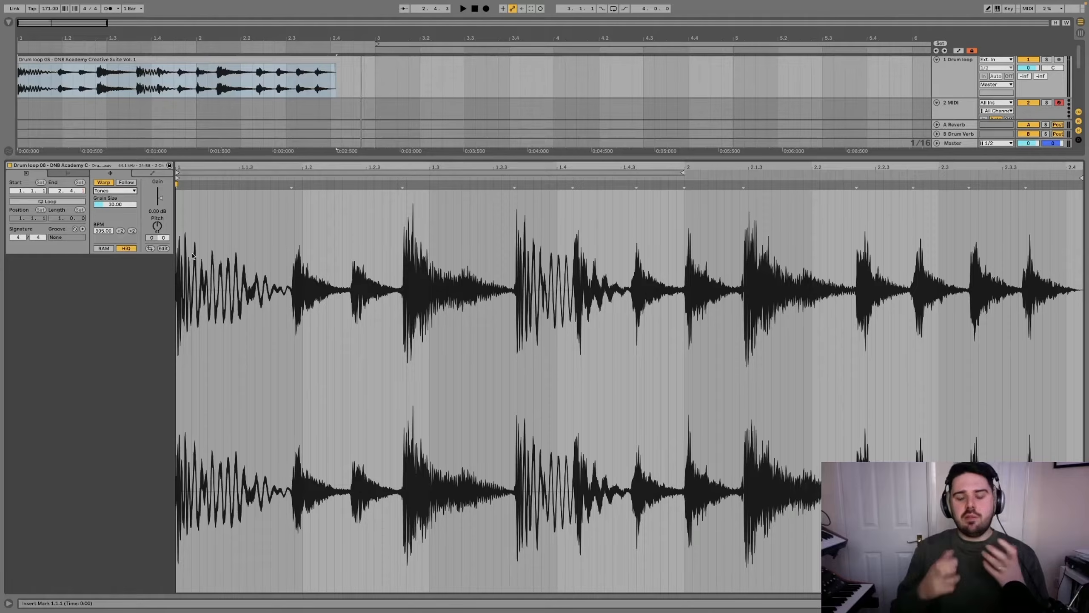
key("space")
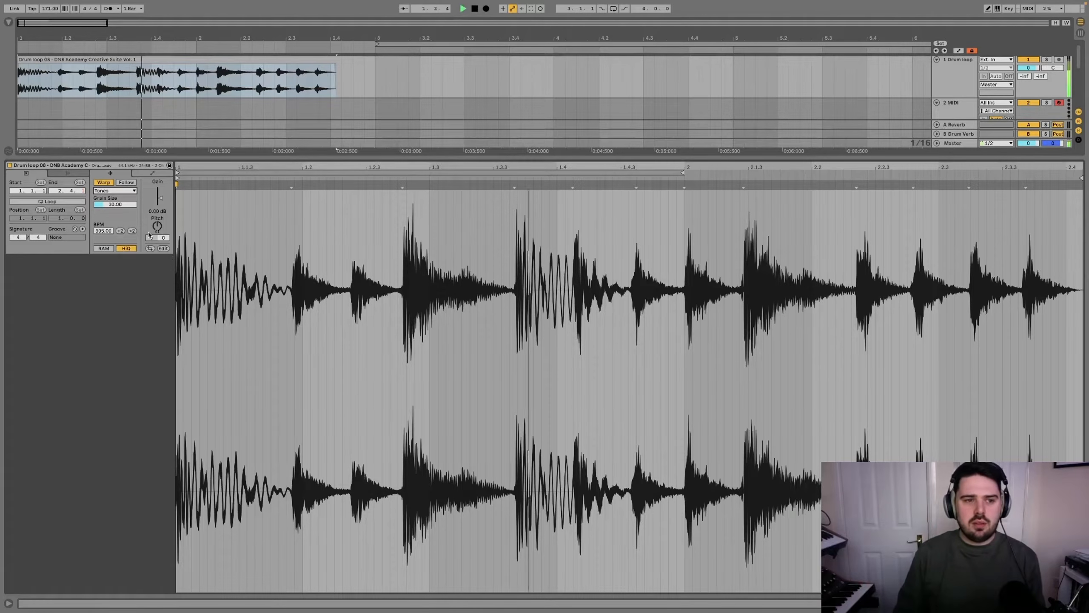
Step: Audition the Tones mode with Grain Size at 12 and at 100, leaving it at 100
left_click_drag(122, 208, 121, 220)
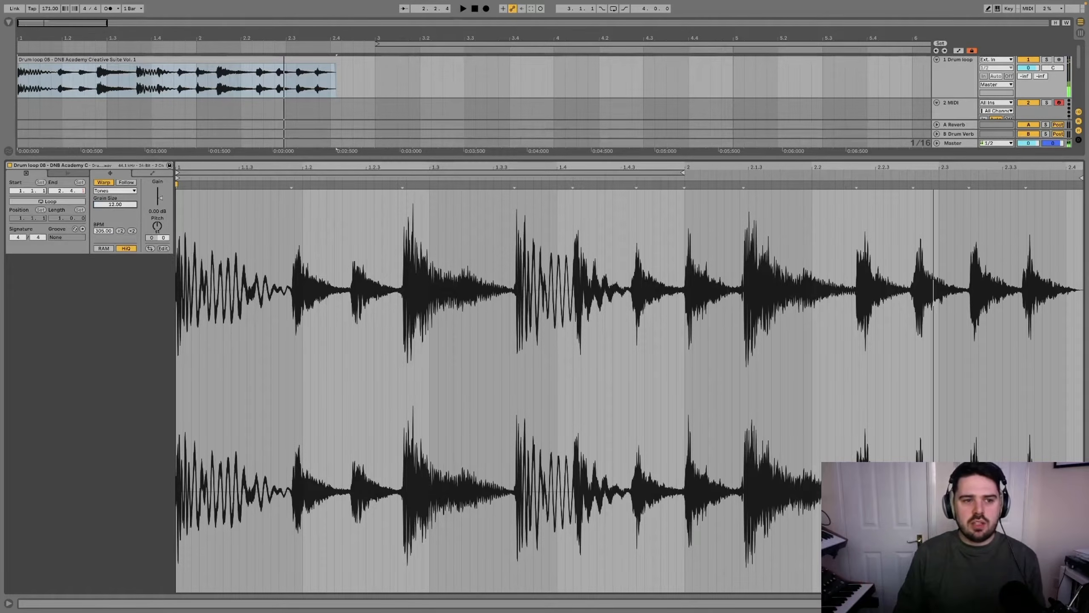
key("space")
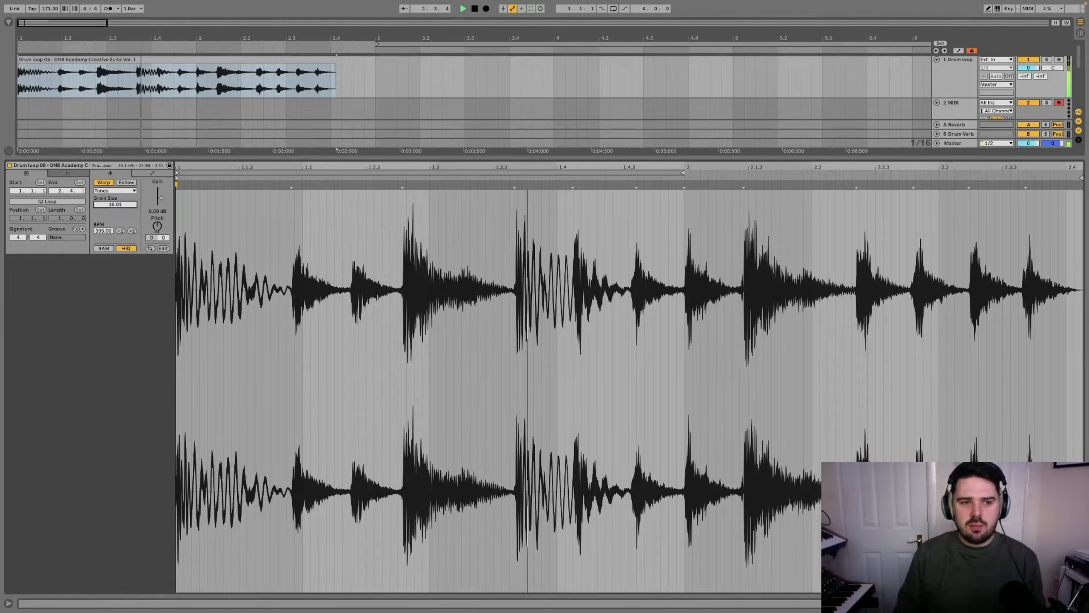
left_click_drag(118, 206, 118, 163)
key("space")
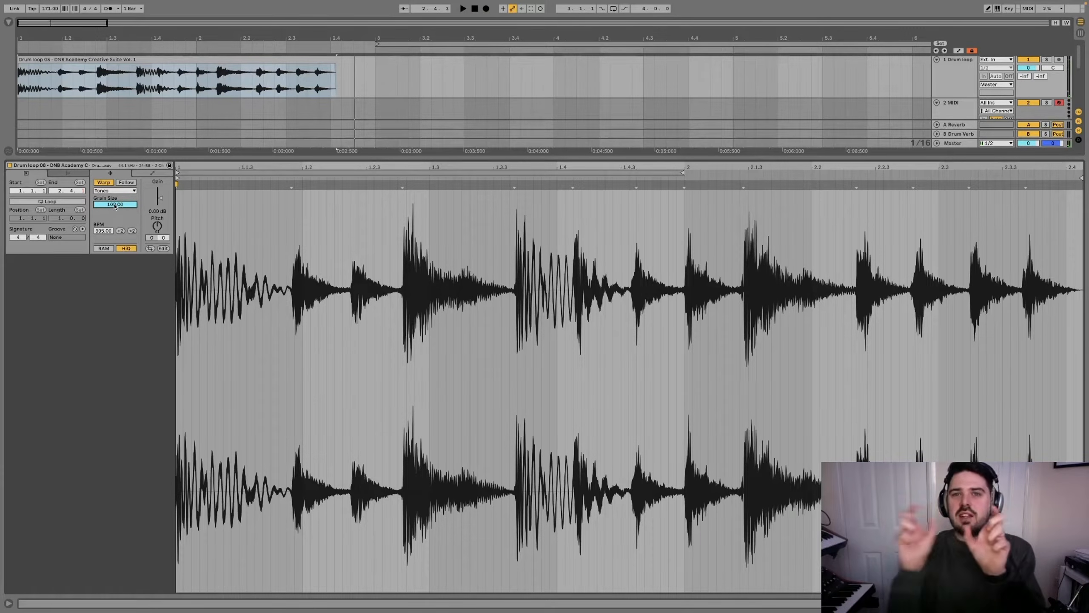
key("space")
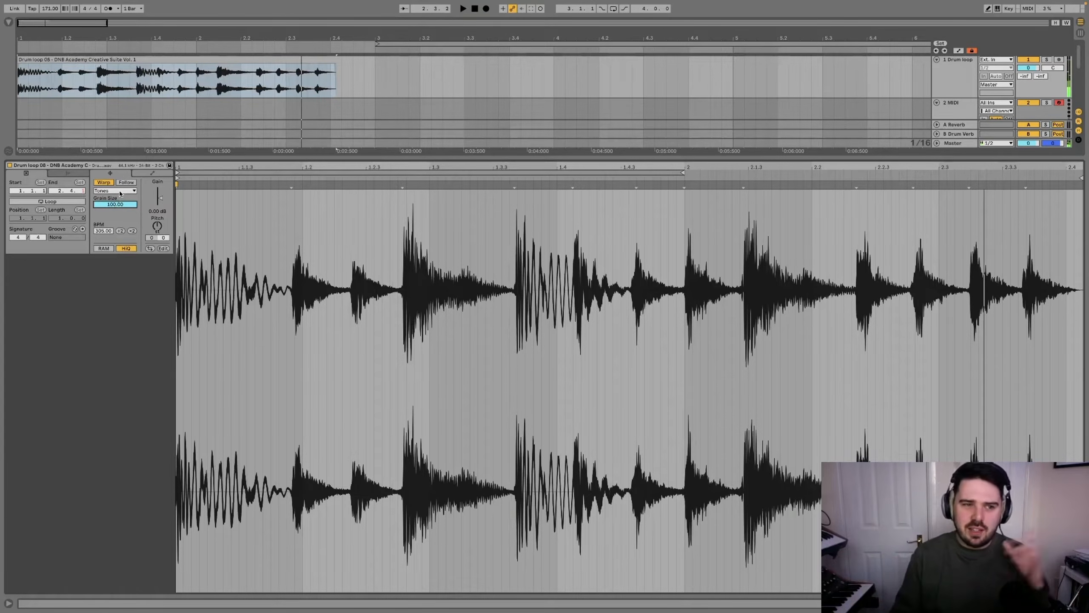
Step: Switch the warp mode to Texture, raise Grain Size to about 200 and play the drum loop
left_click(118, 191)
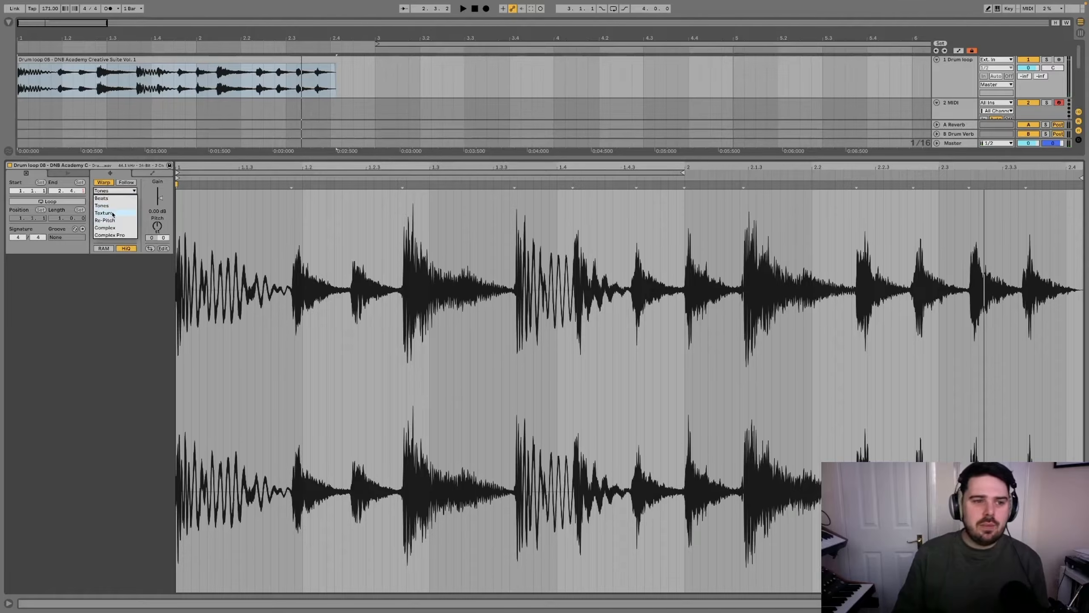
left_click(113, 213)
left_click_drag(123, 205, 117, 208)
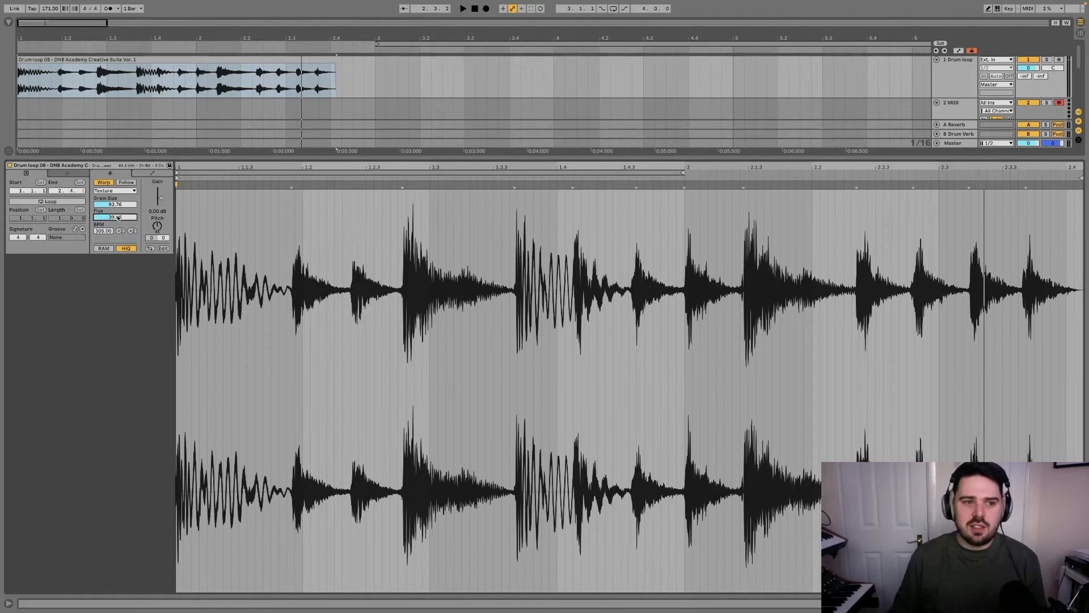
left_click_drag(108, 204, 108, 180)
key("space")
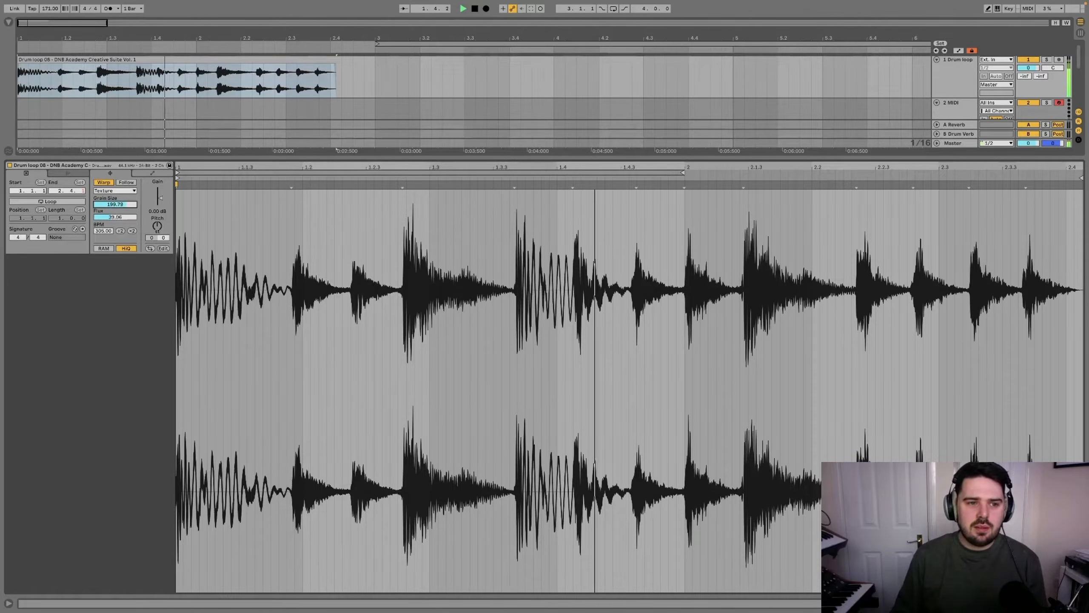
Step: Switch the clip's warp mode to Re-Pitch and play the drum loop
left_click(116, 191)
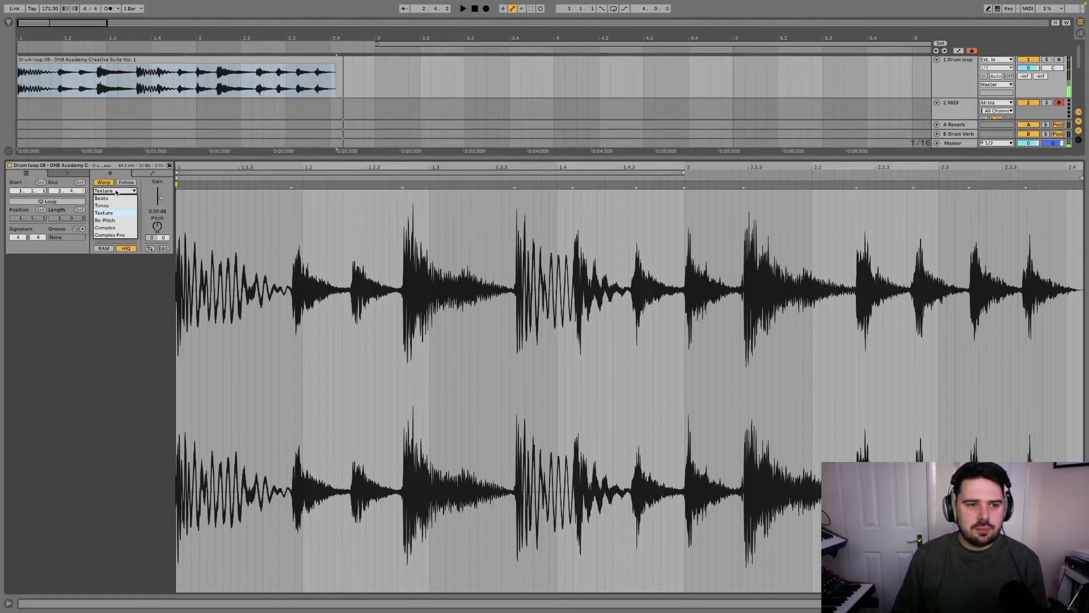
left_click(116, 221)
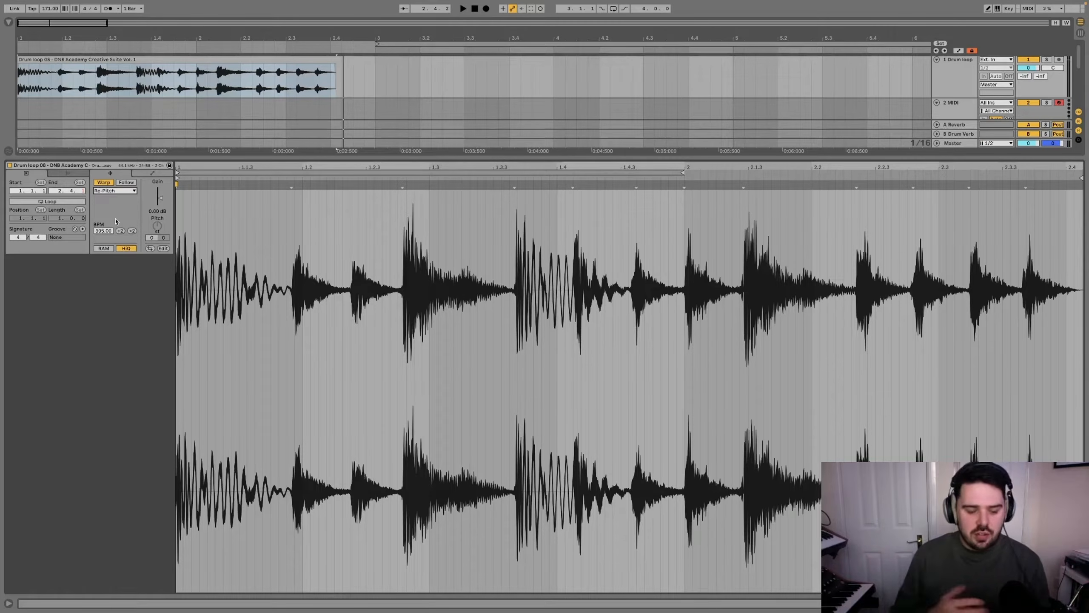
key("space")
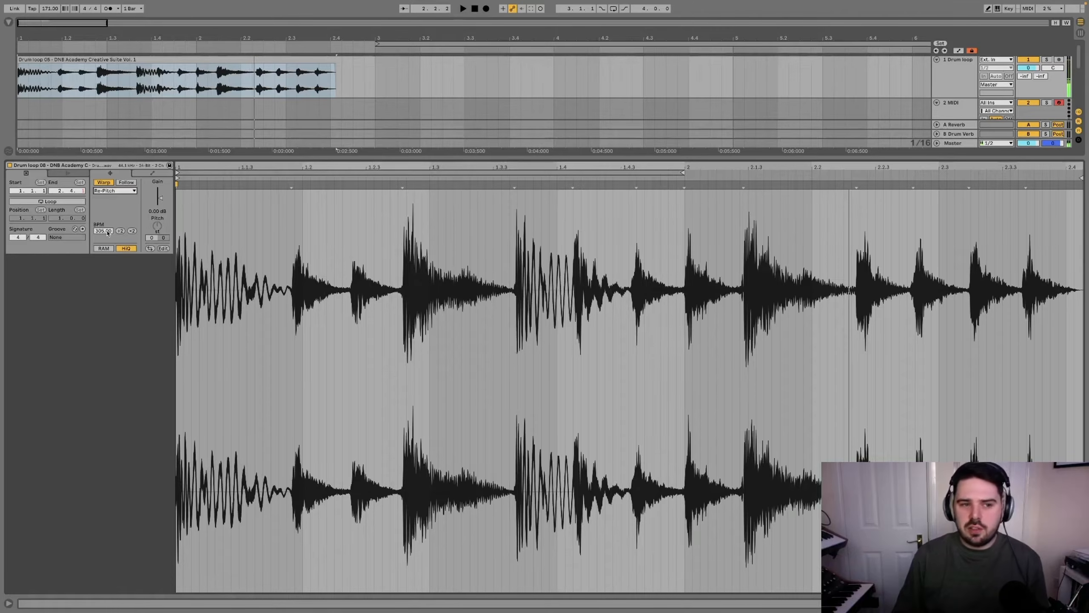
Step: Audition the Re-Pitch clip at 71 BPM and set its tempo back to 171 BPM
left_click_drag(108, 232, 107, 320)
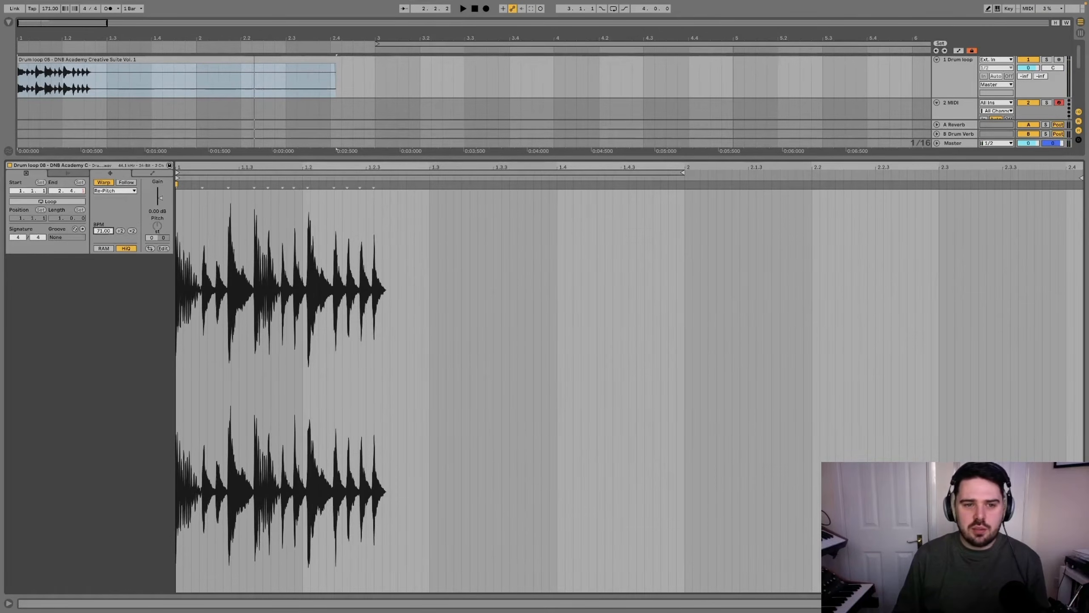
key("space")
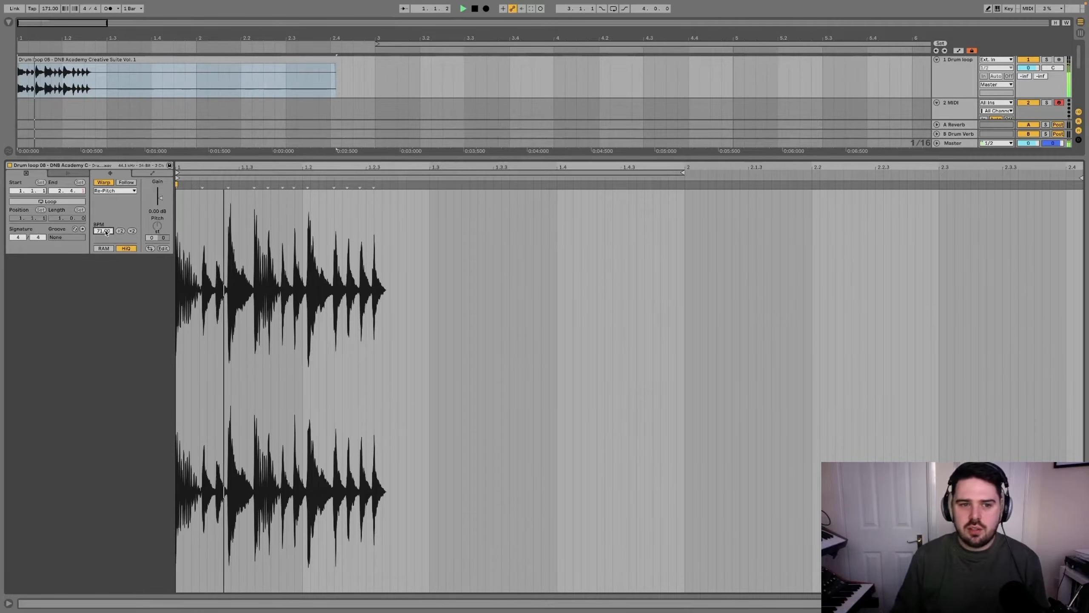
left_click_drag(106, 233, 106, 206)
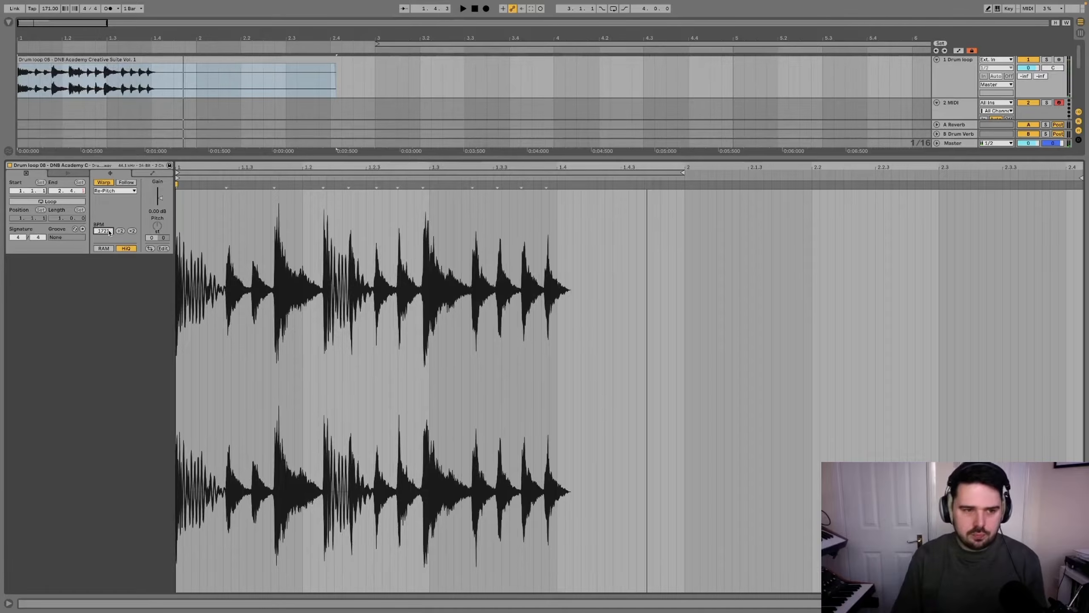
key("Return")
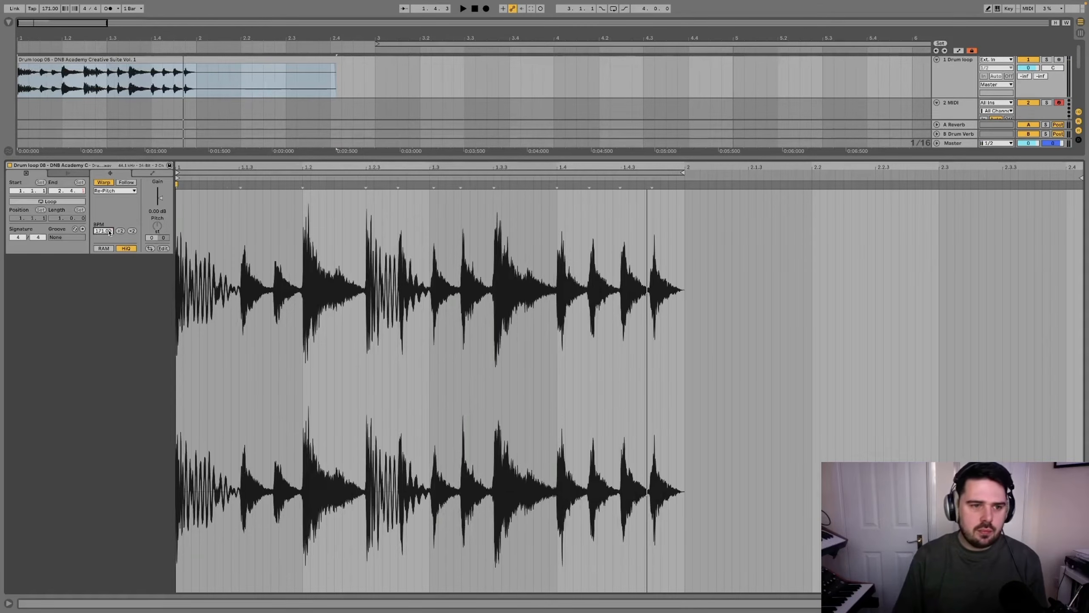
Step: Change the drum loop clip's warp mode to Complex Pro
left_click(116, 191)
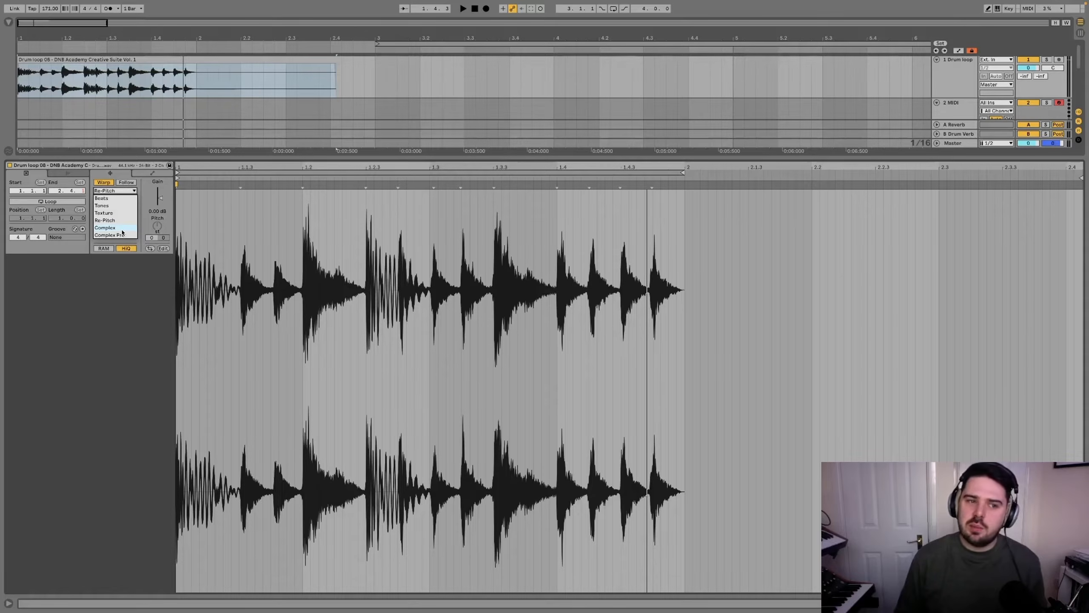
left_click(122, 235)
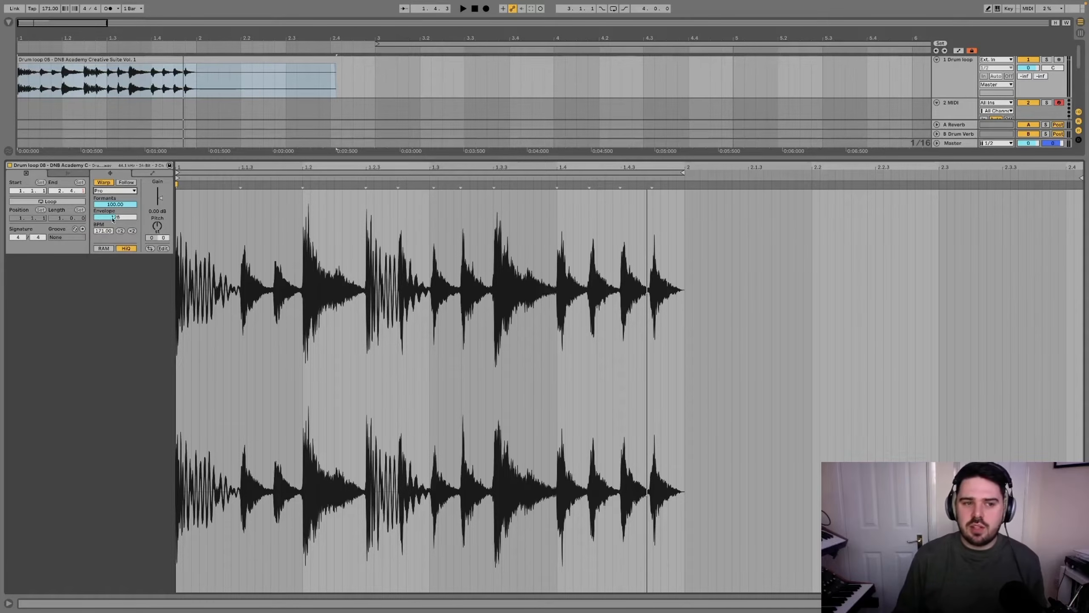
Step: Set the drum loop clip's warp mode to Beats with the transient loop mode off
left_click(113, 190)
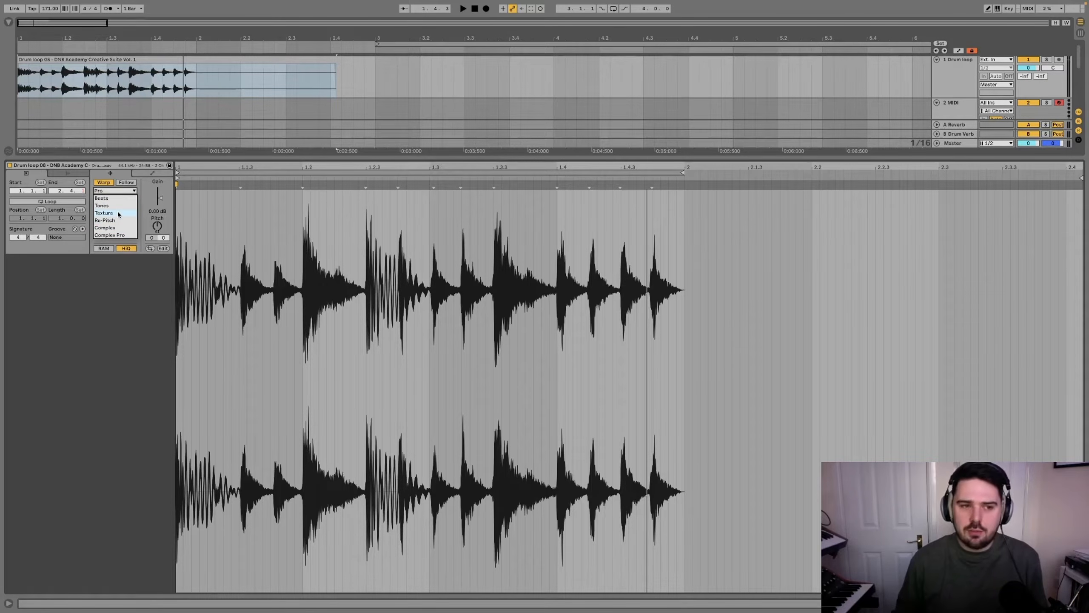
left_click(118, 198)
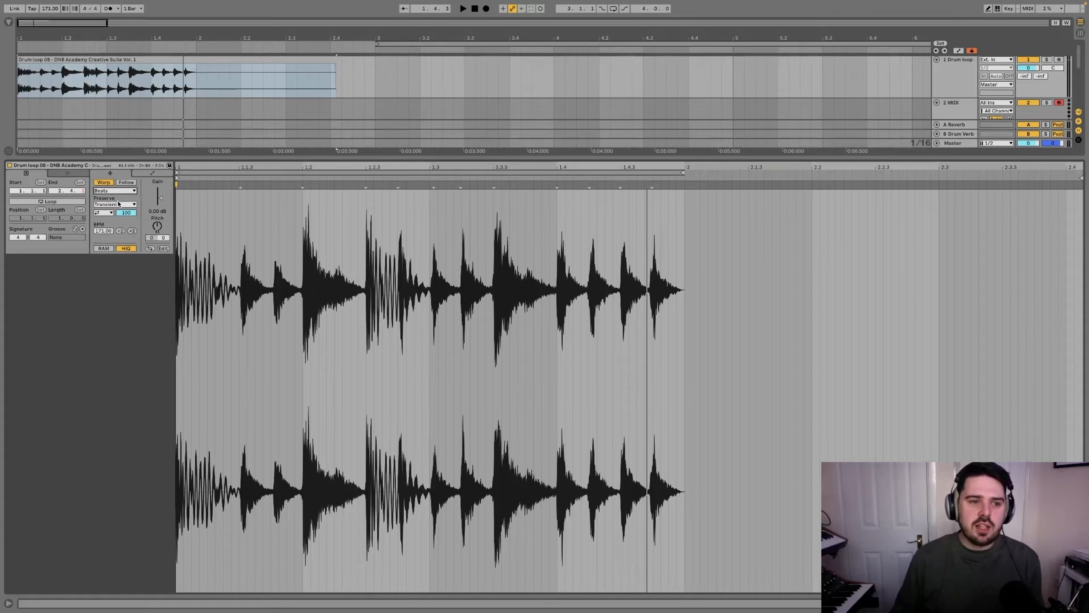
left_click(104, 213)
left_click(103, 216)
Step: Split the hit between 1.2.1 and 1.2.3 of the drum loop into its own clip
left_click(121, 60)
key("z")
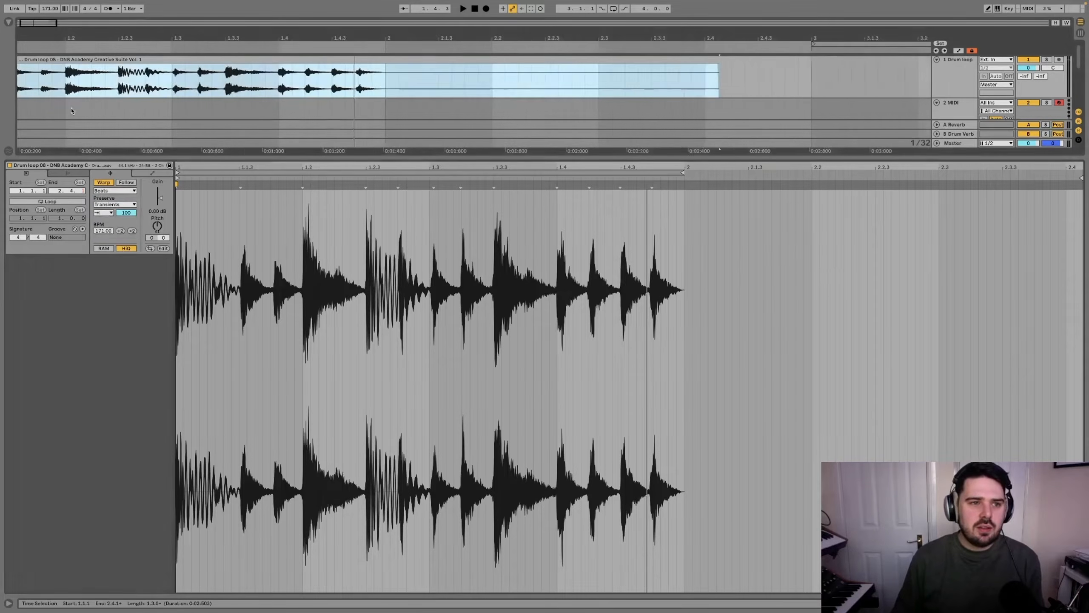
left_click_drag(123, 84, 173, 83)
key("z")
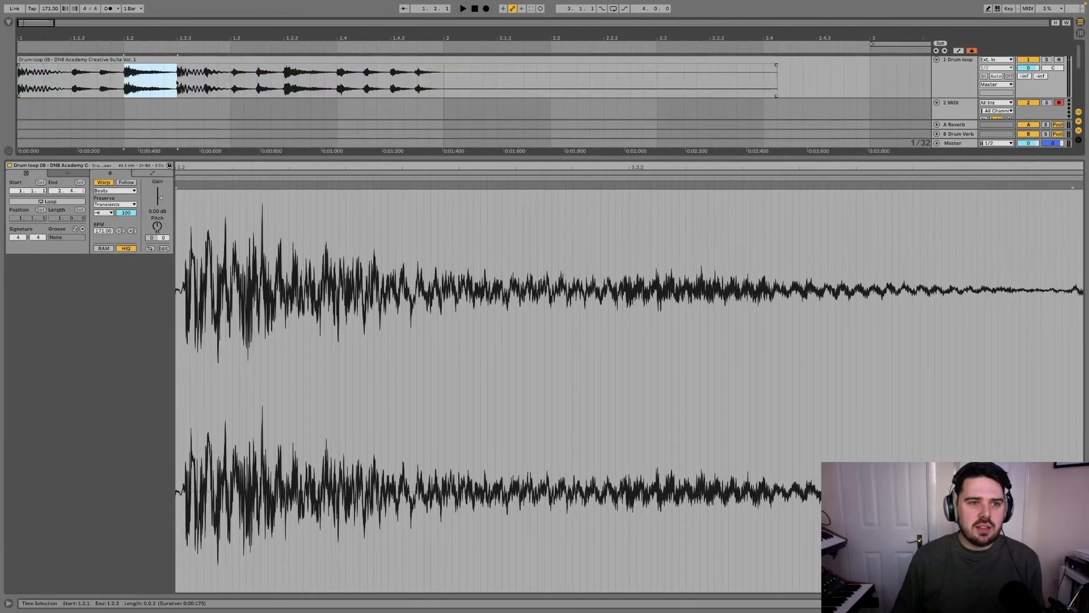
key("ctrl+e")
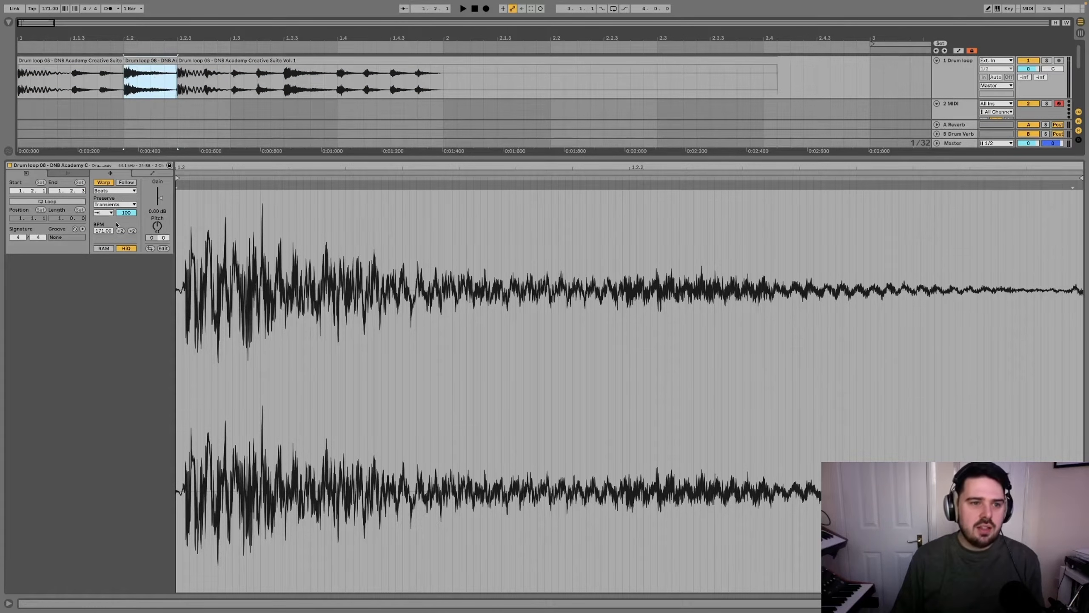
Step: Switch the slice at 1.2.1 to Tones warp mode and audition it while adjusting its pitch
left_click(114, 193)
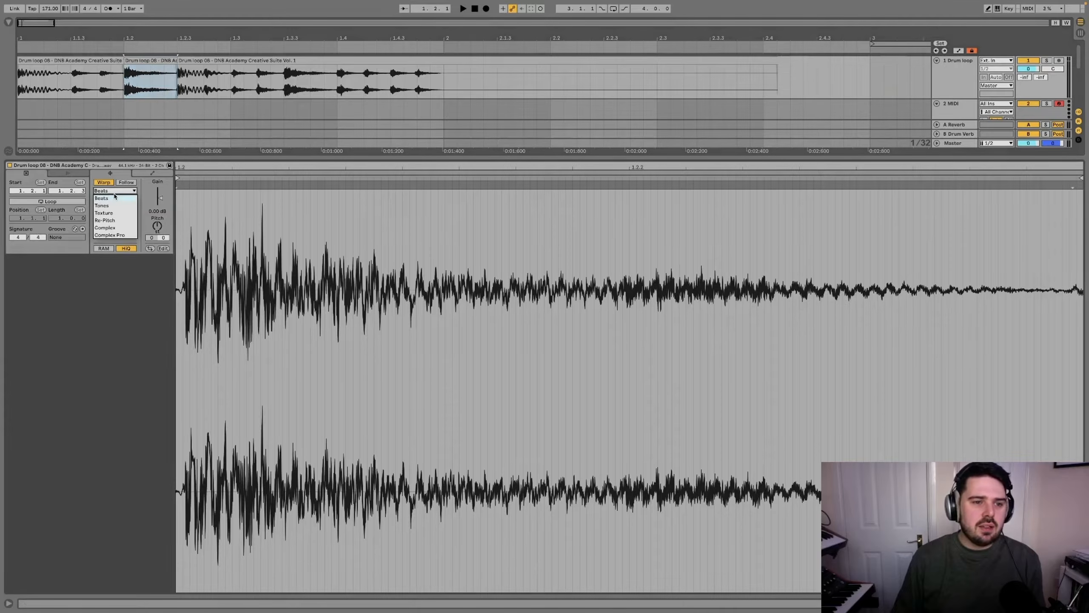
left_click(112, 206)
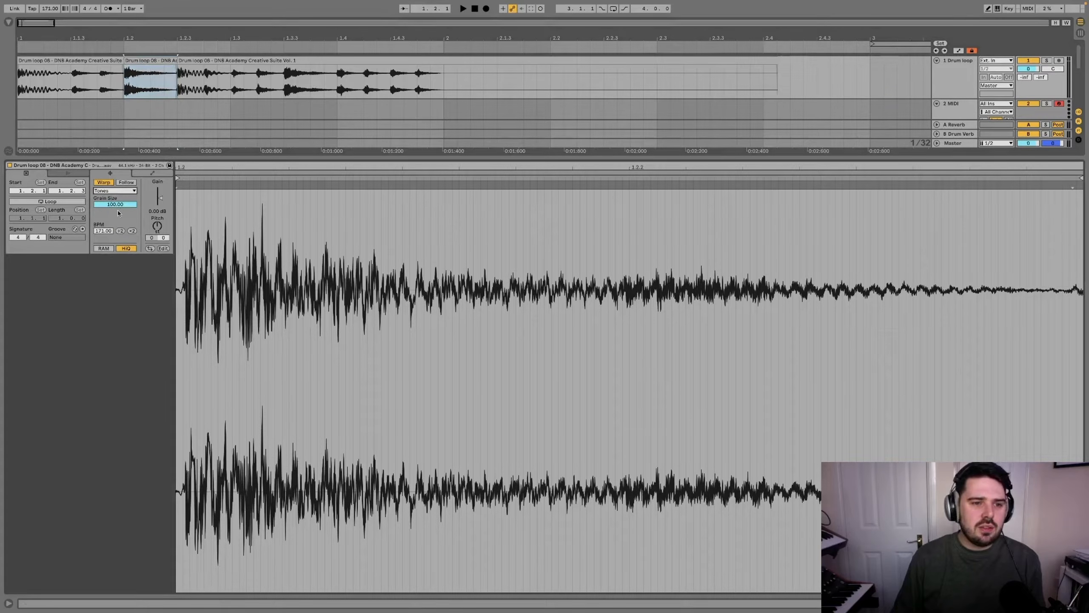
key("space")
left_click_drag(158, 225, 107, 206)
key("space")
key("space")
key("space")
key("space")
key("space")
key("space")
key("space")
left_click(144, 61)
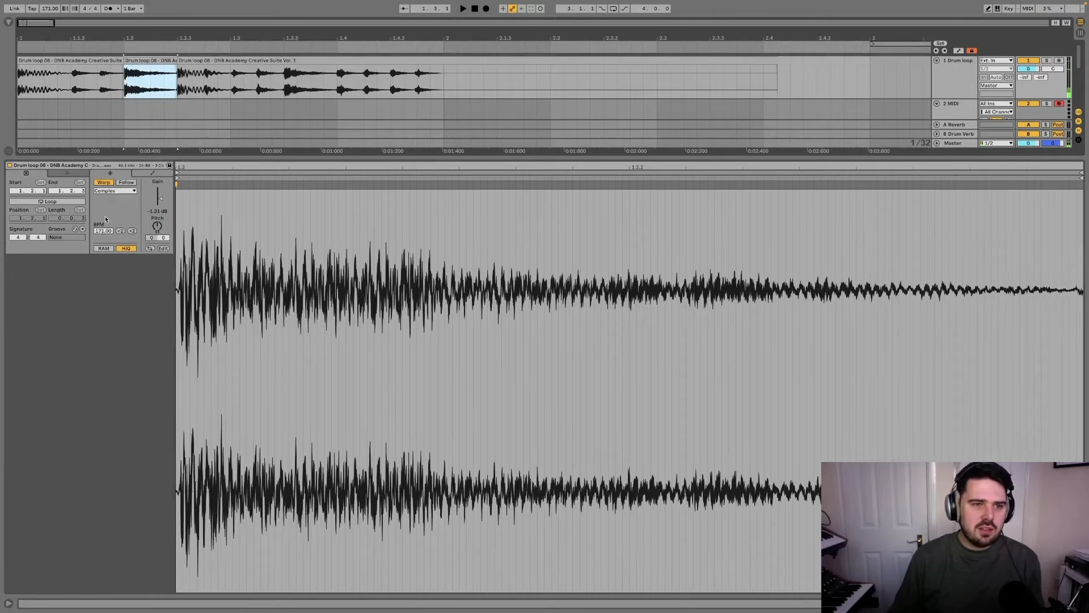
Step: Consolidate the slice at 1.2.1 and transpose it up 11 semitones
left_click(154, 80)
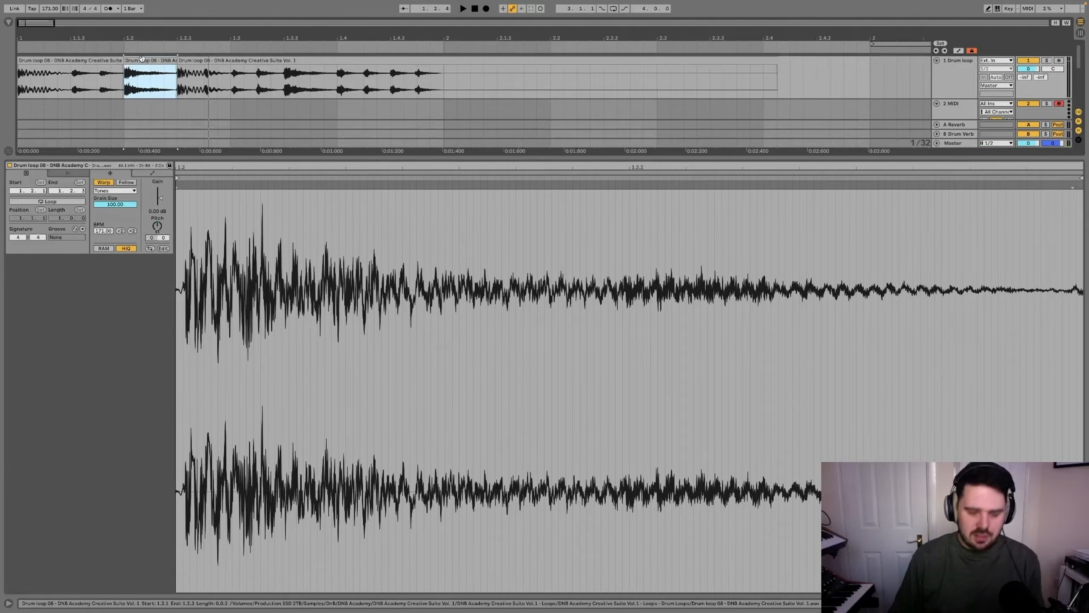
key("super+j")
left_click_drag(157, 226, 158, 211)
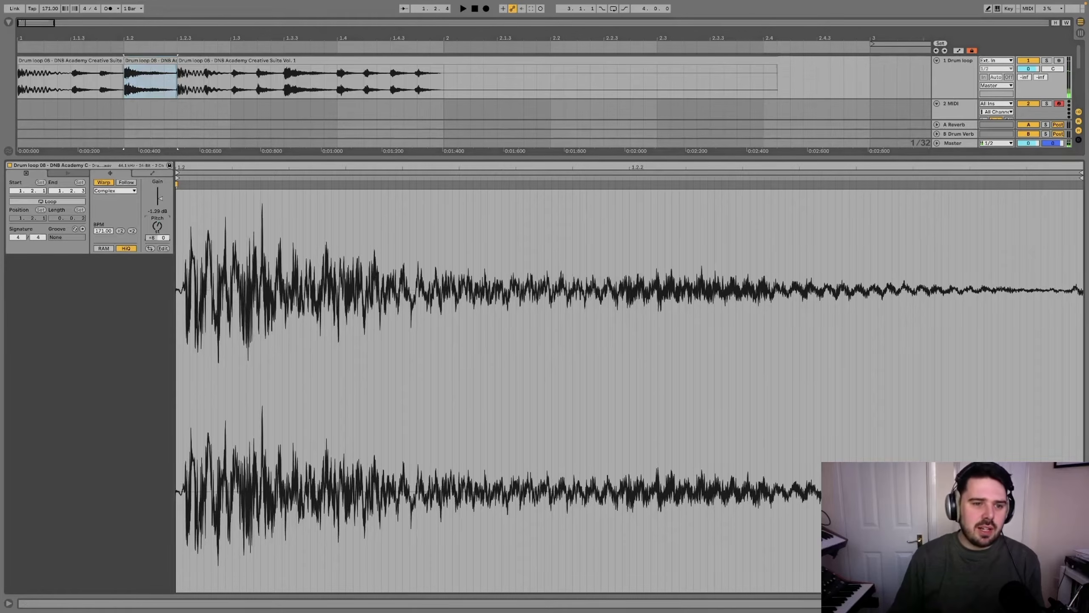
Step: Set the consolidated slice to Tones, raise its tempo to about 470 BPM, reduce its Grain Size and audition it
left_click(115, 191)
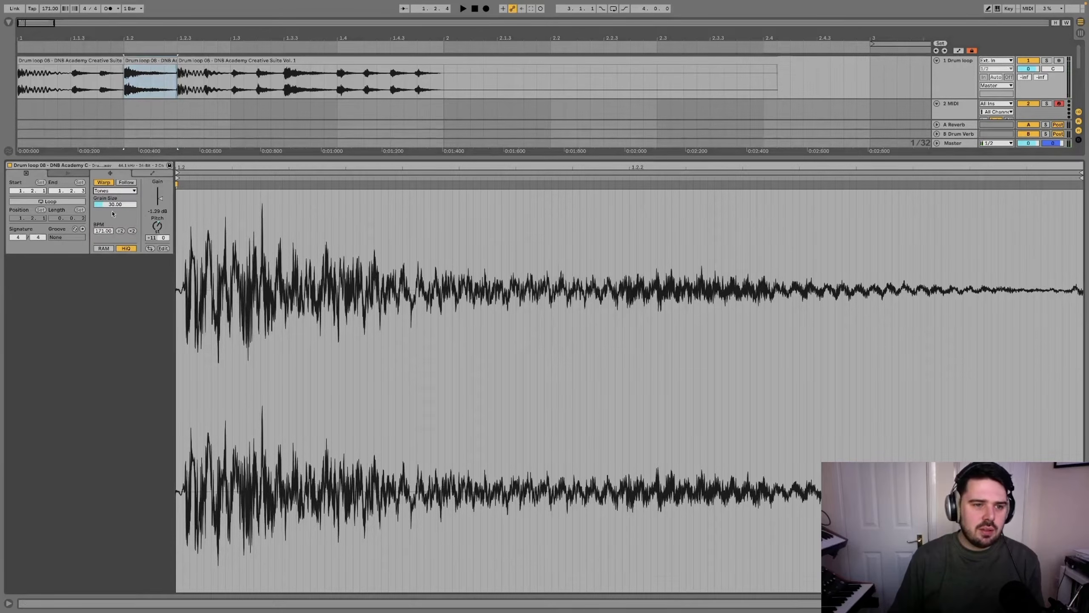
left_click(101, 205)
key("space")
left_click_drag(105, 232, 105, 131)
key("space")
left_click(113, 205)
key("space")
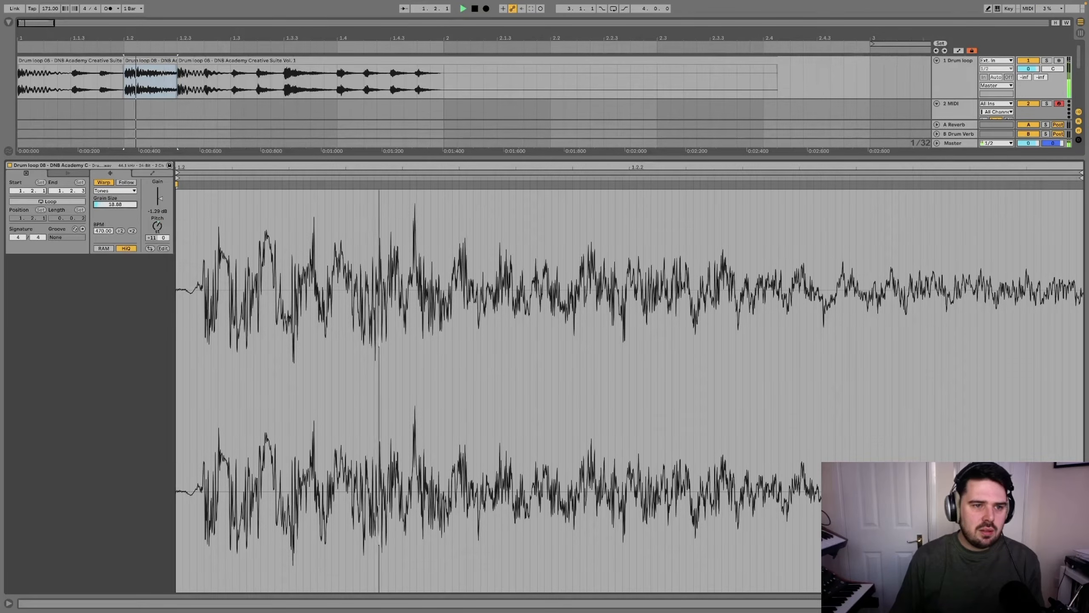
key("space")
Step: Select the first drum clip and audition it while lowering its transient envelope to 18
left_click(114, 60)
key("space")
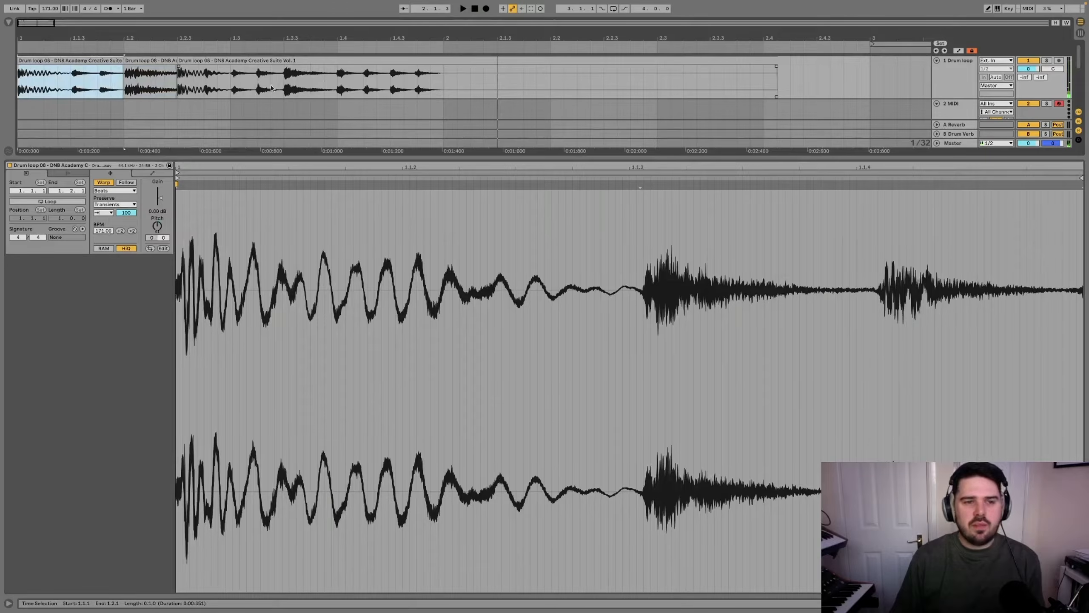
key("space")
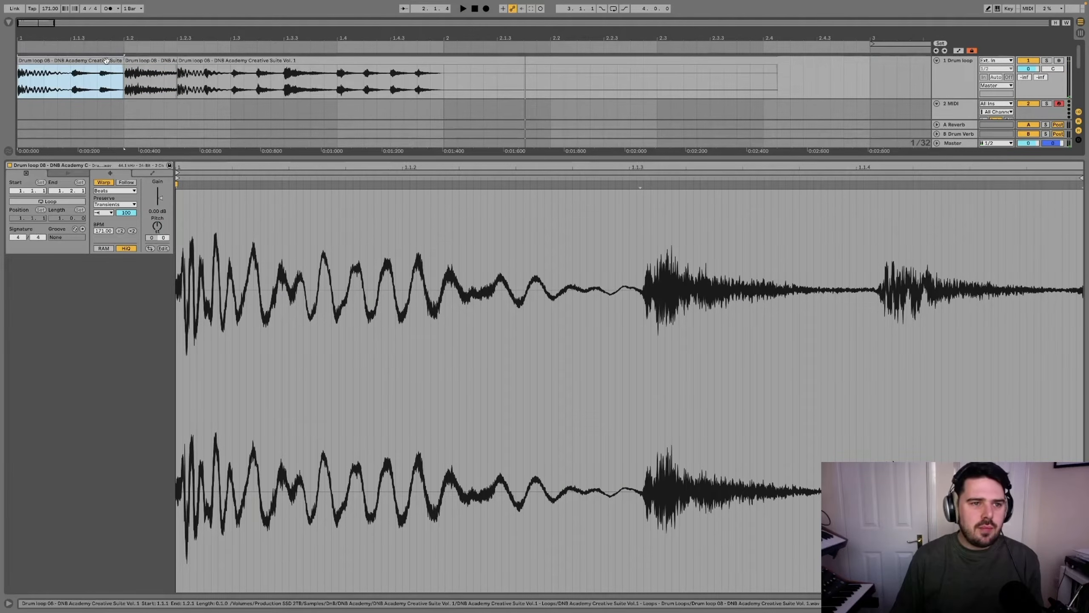
left_click_drag(125, 214, 126, 248)
key("space")
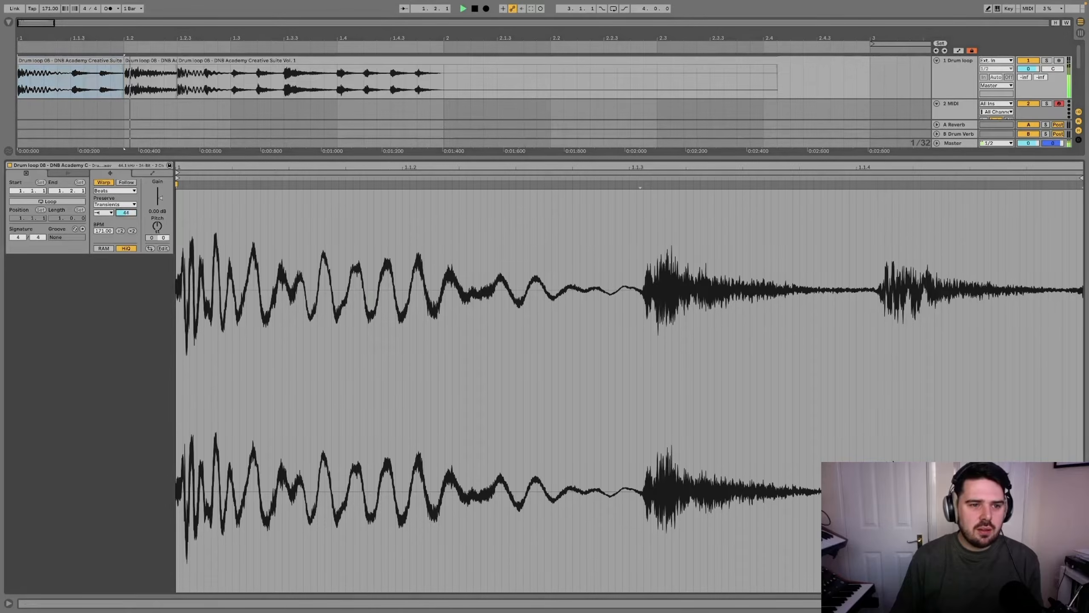
key("space")
key("space")
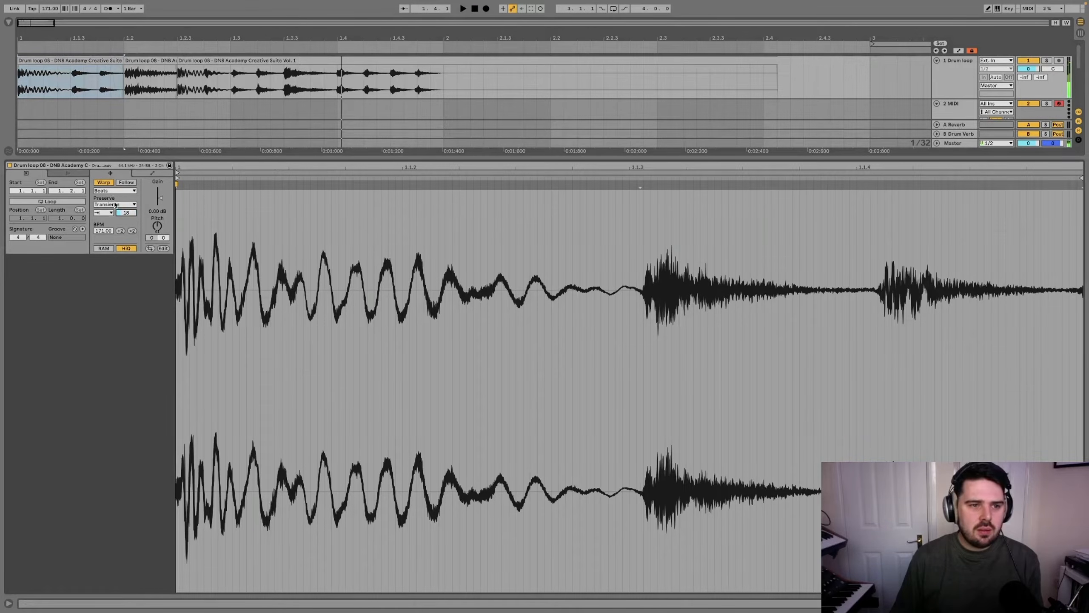
Step: Add a warp marker on the hit just after 1.1.4 in the first clip and play the loop
double_click(878, 287)
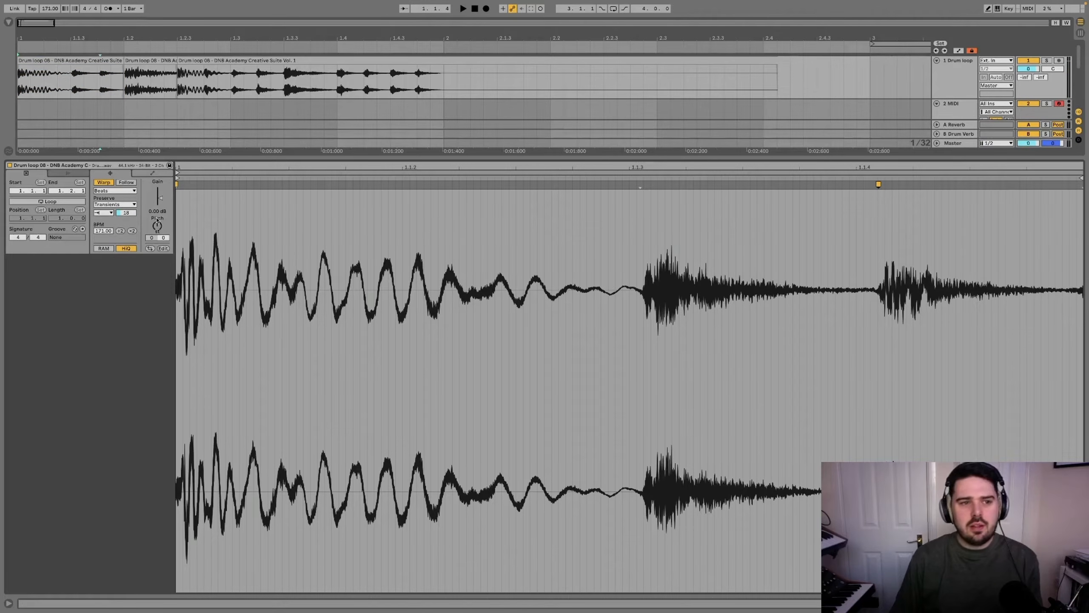
left_click(116, 205)
left_click(115, 204)
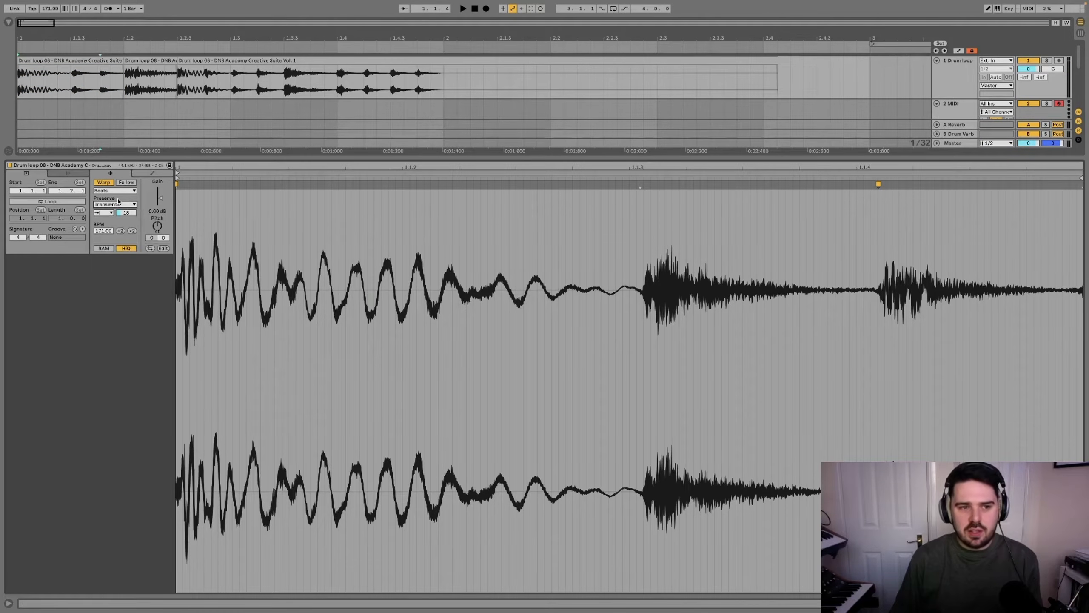
key("space")
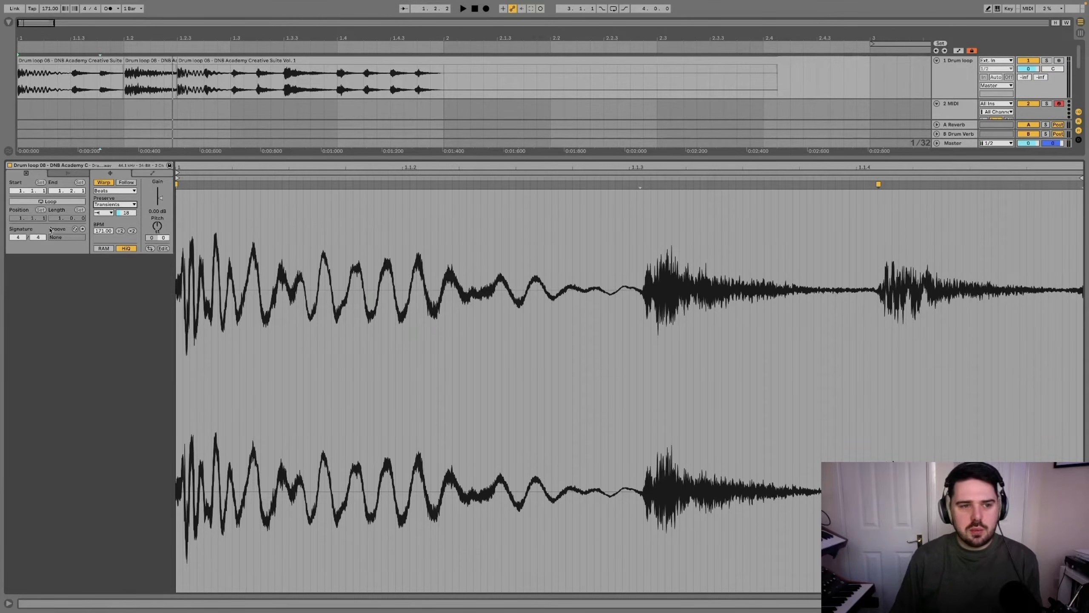
Step: Set the first clip's transient loop mode to Loop Forward and double its tempo to 342 BPM
left_click(107, 213)
left_click(108, 232)
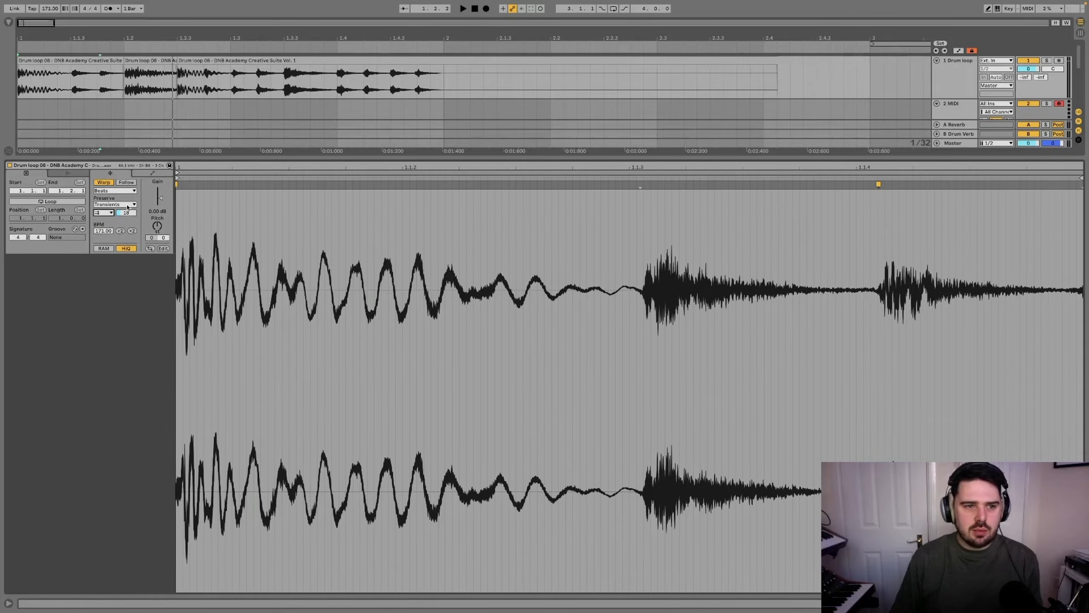
left_click(132, 232)
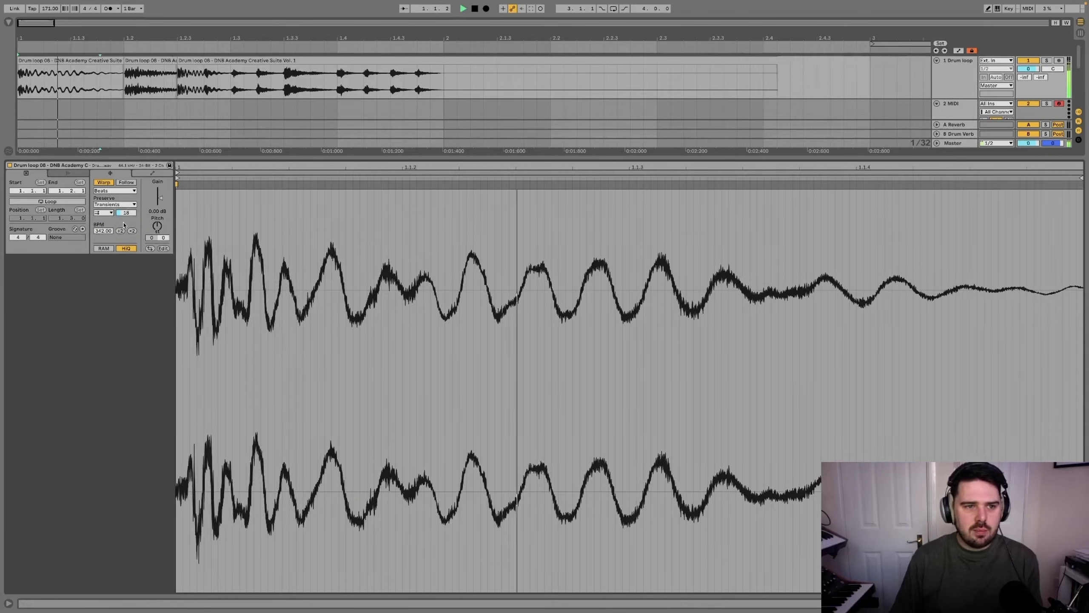
Step: Audition the first clip with Loop Back-and-Forth and raise its transient envelope to 100
left_click(100, 214)
left_click(102, 236)
key("space")
key("space")
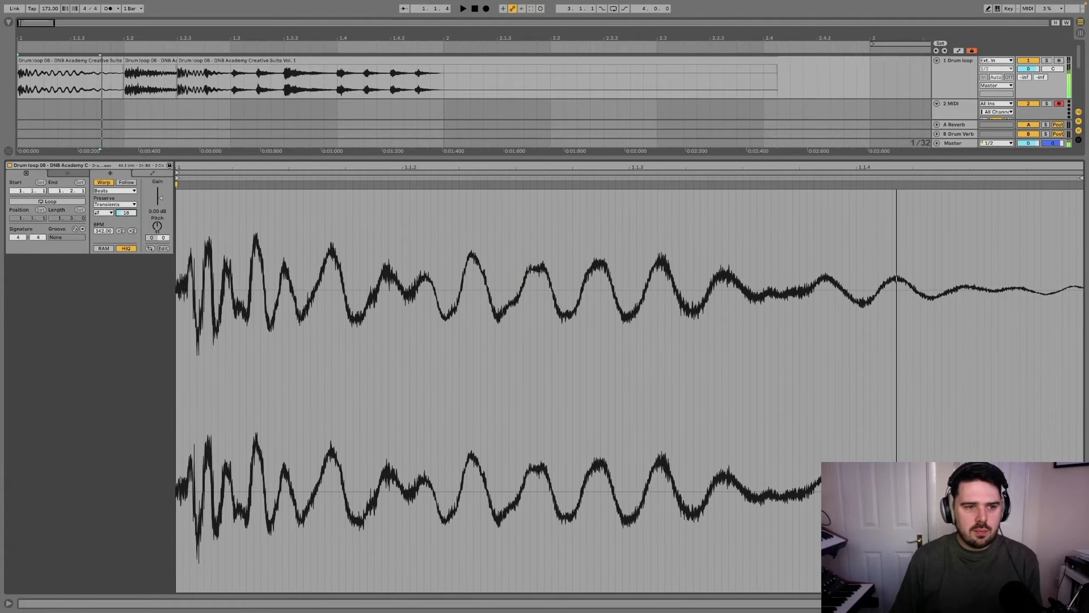
key("space")
mouse_move(127, 214)
left_mouse_down()
mouse_move(126, 180)
mouse_move(127, 206)
left_mouse_up()
key("space")
key("space")
key("space")
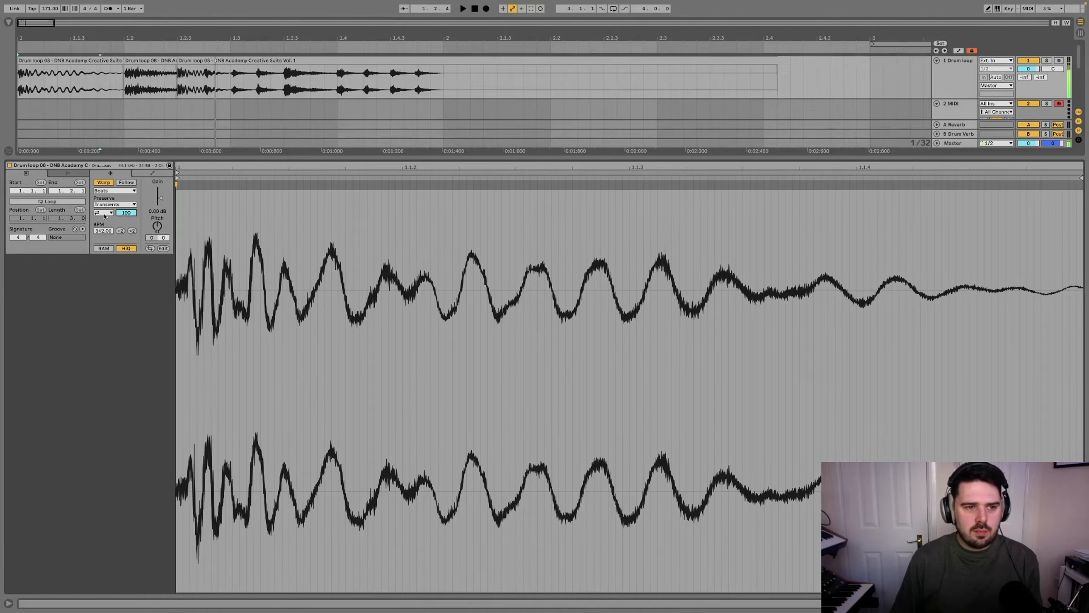
Step: Switch the first clip's transient loop mode back to Loop Forward and play the loop
left_click(104, 214)
left_click(103, 232)
key("space")
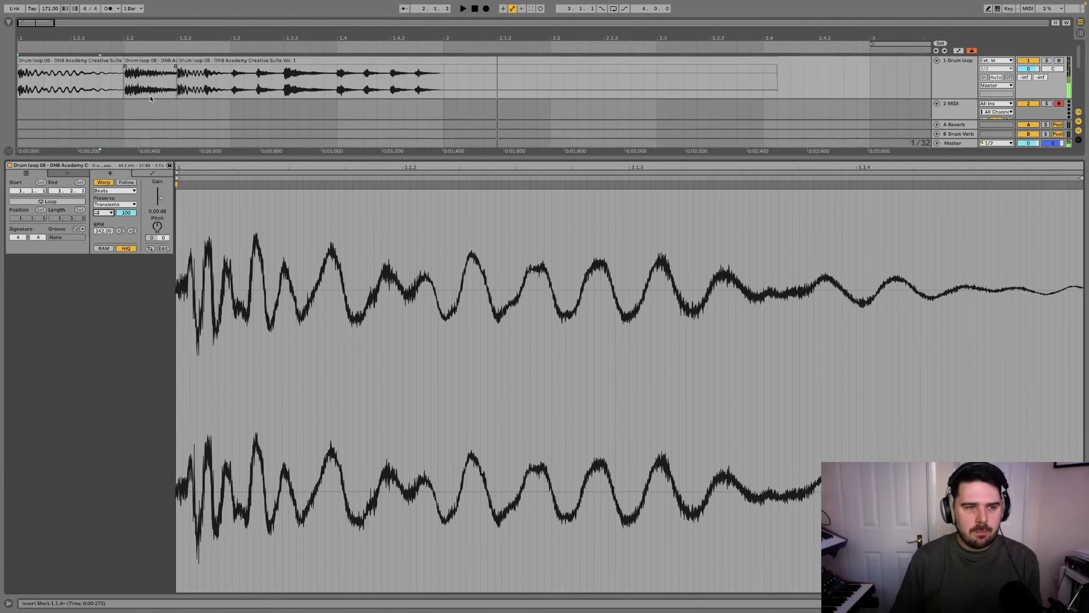
Step: Audition the first clip transposed by 7 semitones
key("space")
key("space")
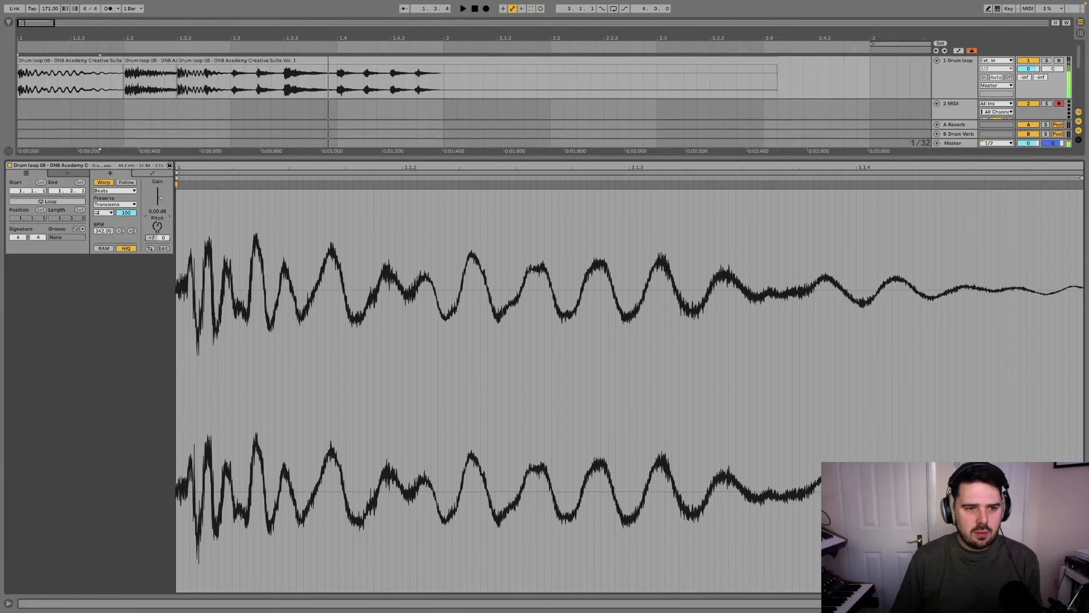
key("space")
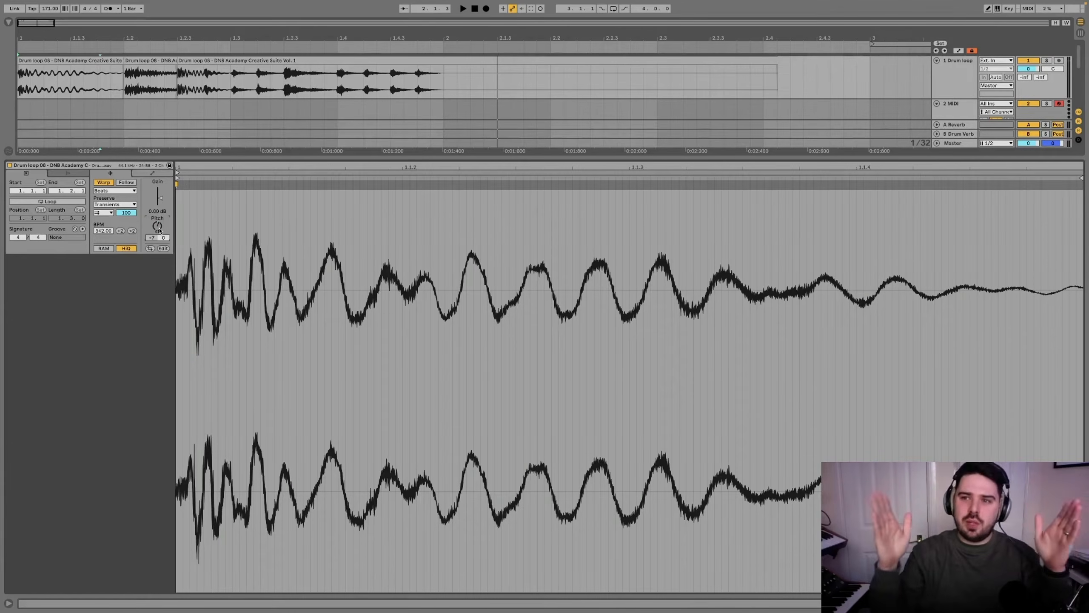
key("space")
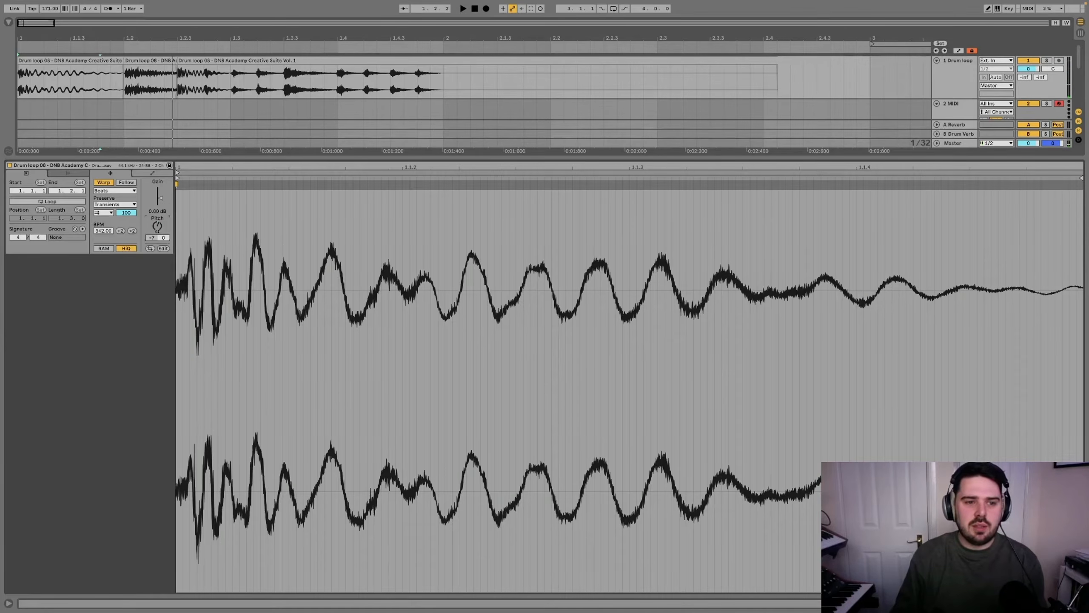
Step: Reset the first clip's pitch for comparison, transpose it up 8 semitones and audition the result
double_click(157, 227)
key("space")
key("space")
mouse_move(157, 226)
left_mouse_down()
mouse_move(157, 189)
mouse_move(157, 220)
left_mouse_up()
key("space")
key("space")
key("space")
key("space")
key("space")
key("space")
key("space")
key("space")
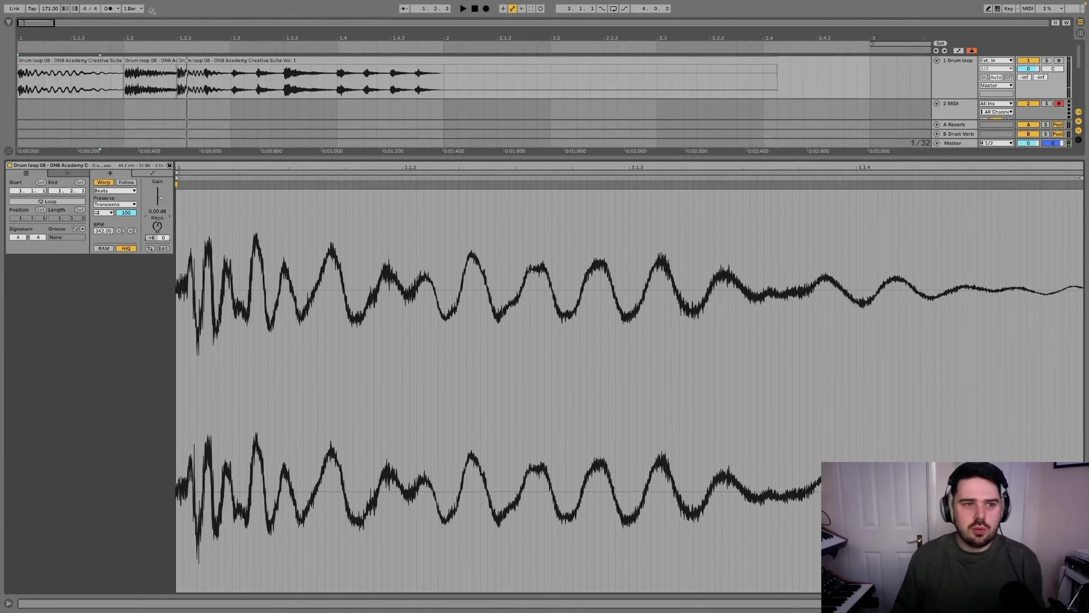
Step: Split the remaining drum loop at 1.3.3 to isolate the section starting at 1.2.3
left_click(229, 60)
left_click(230, 85)
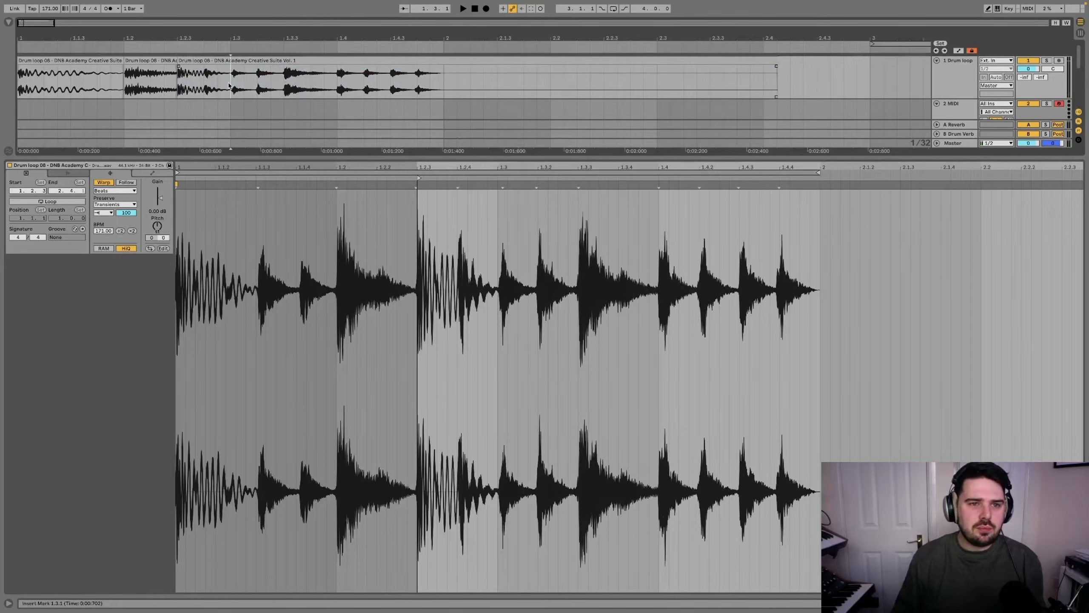
key("ctrl+e")
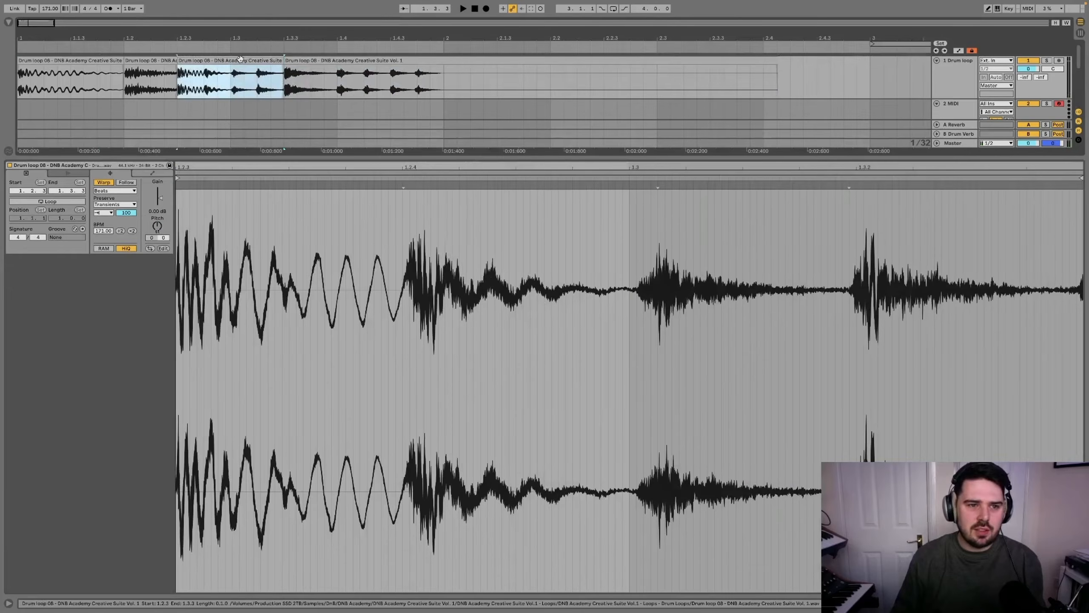
Step: Set the clip from 1.2.3 to 1.3.3 to Re-Pitch, double its tempo to 342 BPM and play it
left_click(117, 205)
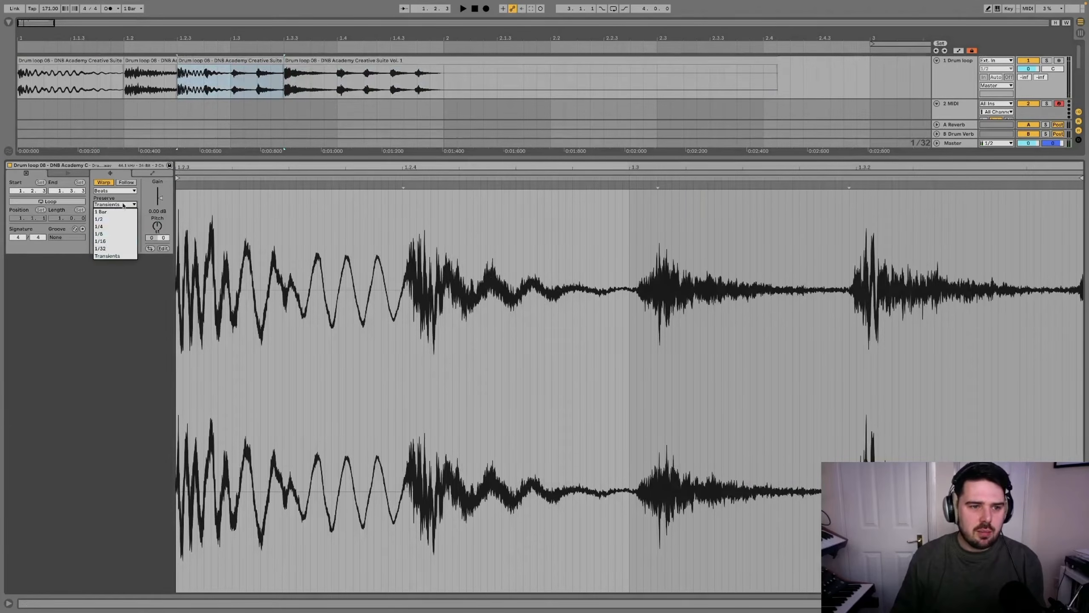
left_click(123, 204)
left_click(122, 191)
left_click(114, 220)
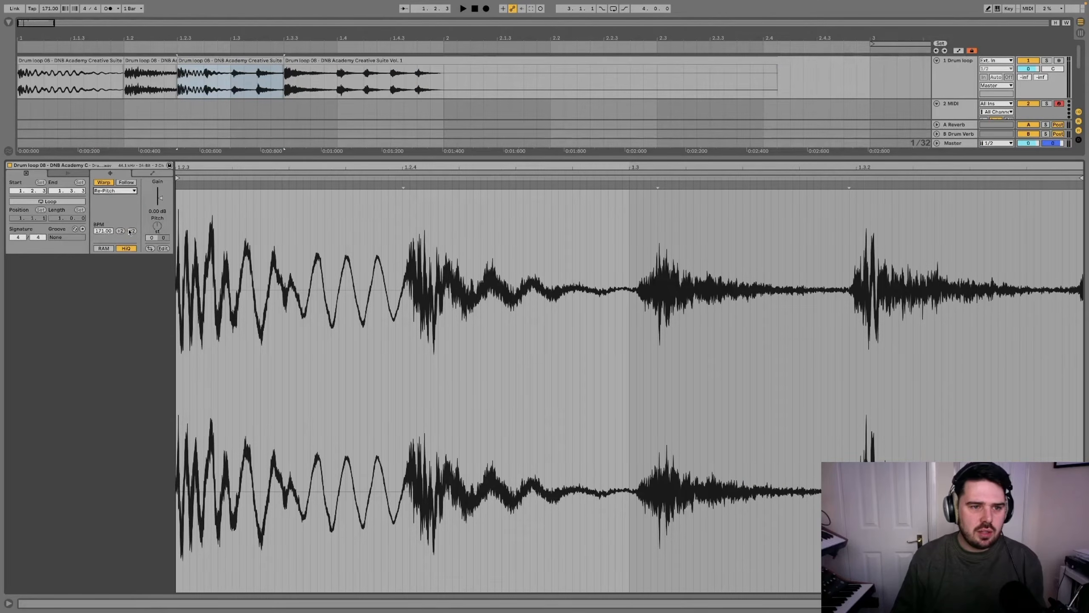
left_click(131, 231)
key("space")
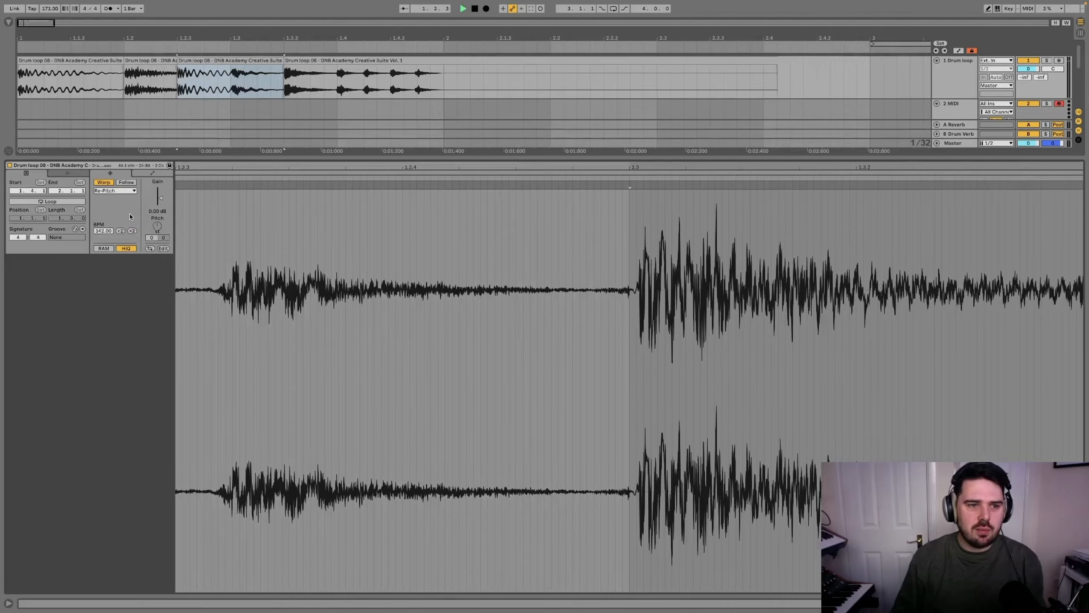
Step: Try halving the first clip's tempo and undo the change
left_click(99, 82)
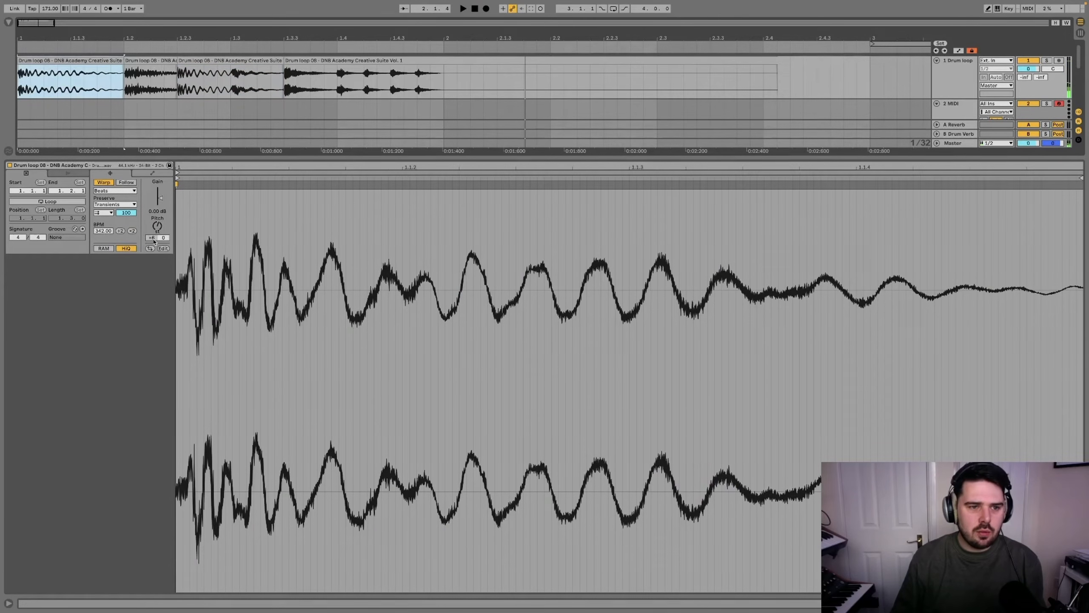
left_click(120, 232)
left_click(119, 231)
key("super+z")
key("super+z")
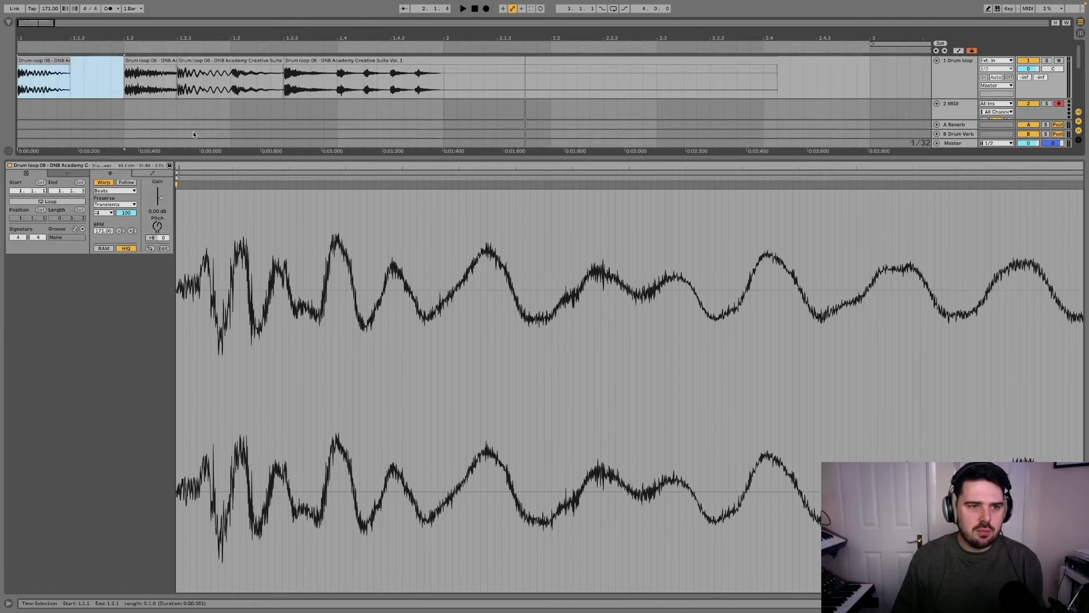
Step: Try lowering the tempo of the Re-Pitch clip at 1.2.3 to 85.50 BPM and undo the change
left_click(221, 56)
left_click(121, 231)
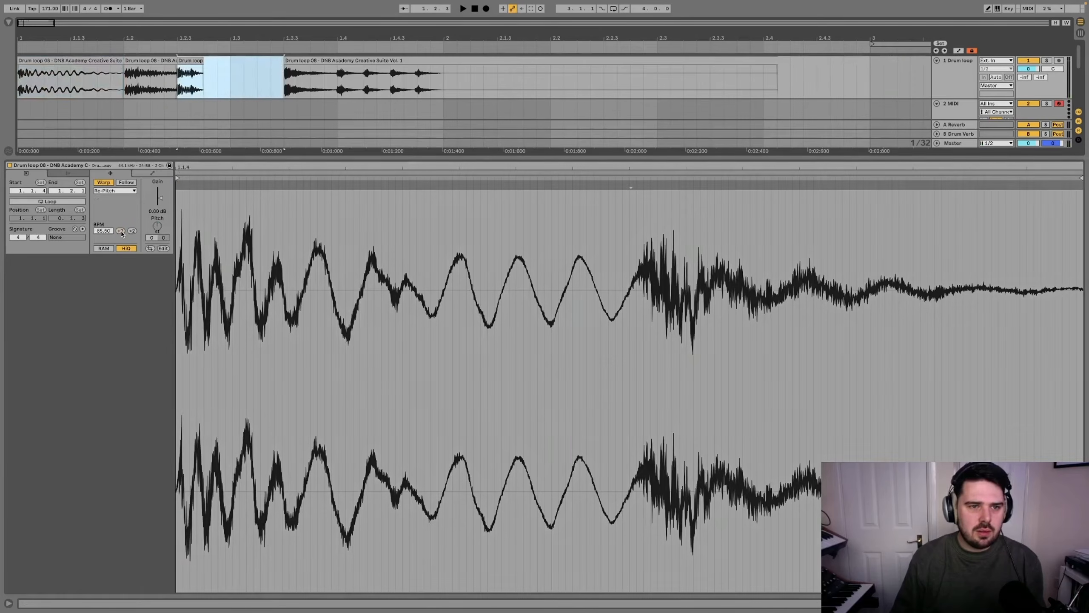
key("super+z")
key("super+z")
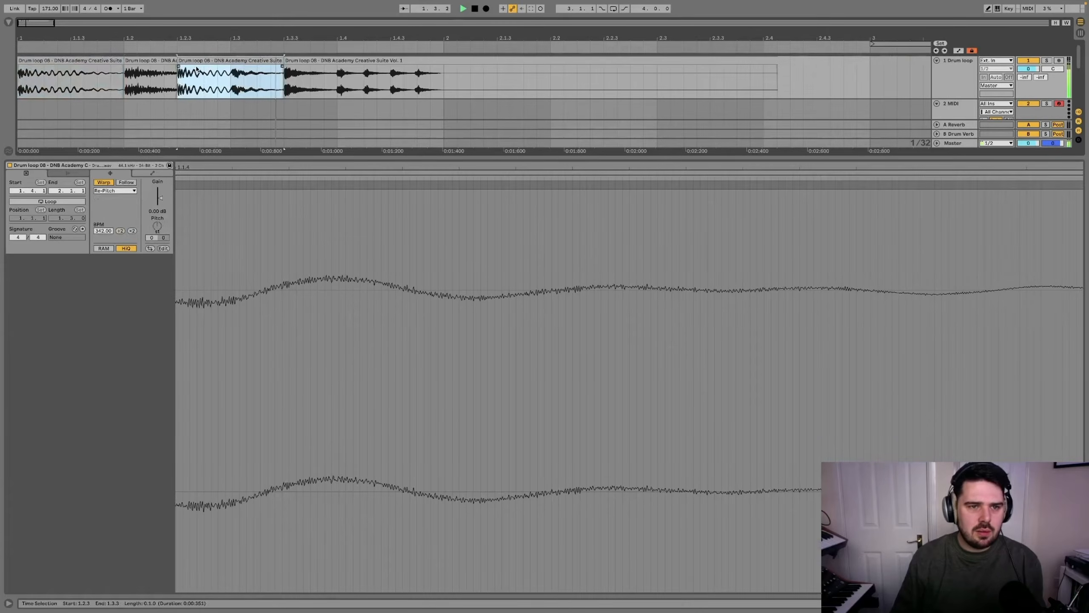
Step: Halve the tempo of the clip at 1.2.3 twice to 85.50 BPM and duplicate the shortened clip to fill the gap up to 1.3.3
scroll(139, 77, "down", 3)
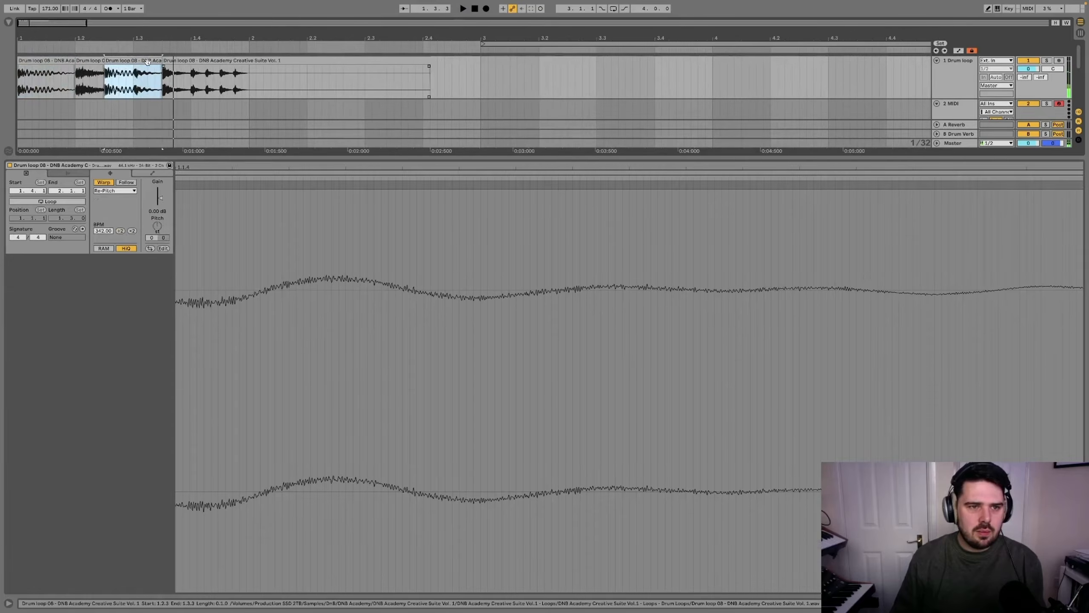
left_click(139, 60)
left_click_drag(319, 168, 501, 105)
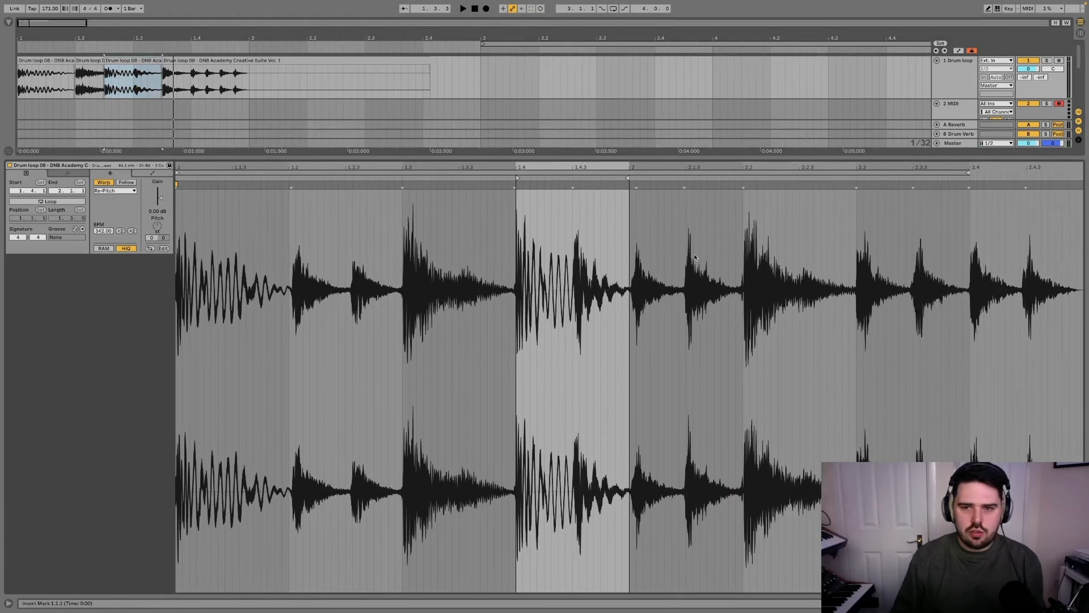
left_click(123, 232)
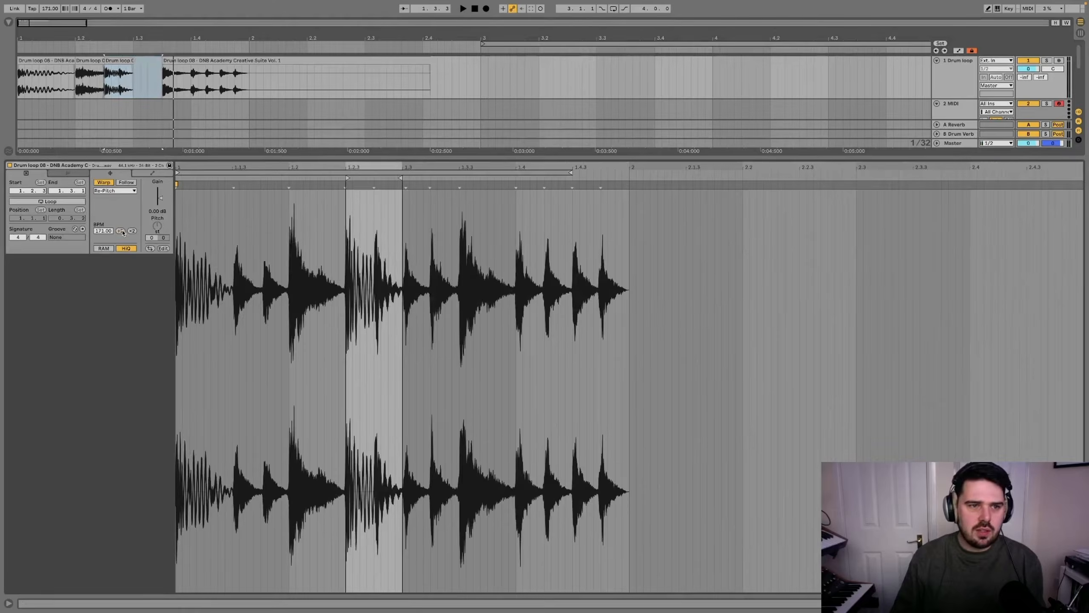
left_click(123, 232)
left_click(131, 60)
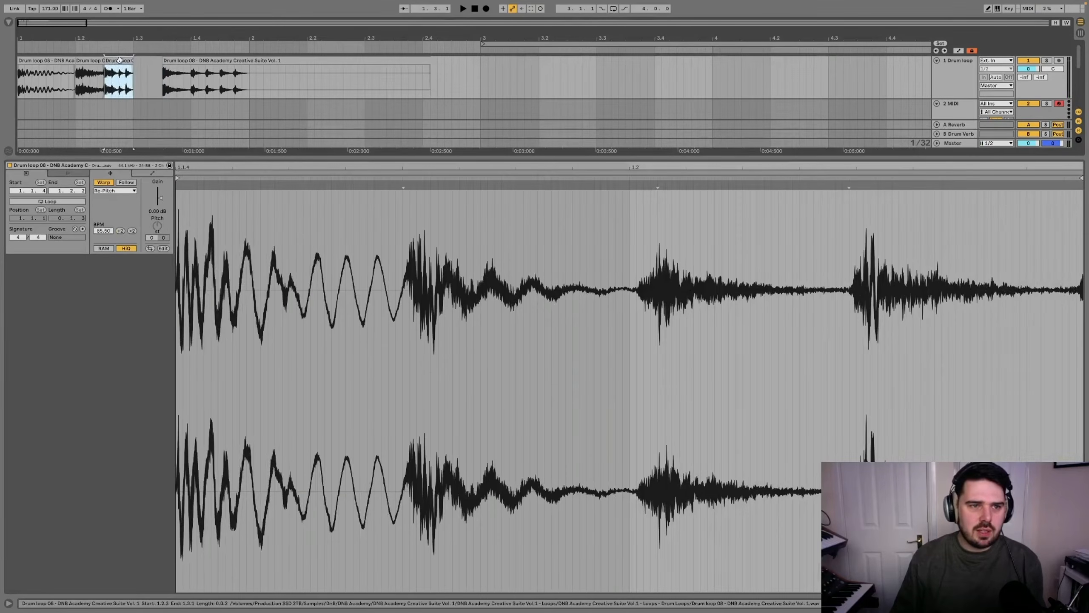
key("super+d")
Step: Play the sliced loop from the first clip to hear the two Re-Pitch hits
left_click(51, 62)
key("space")
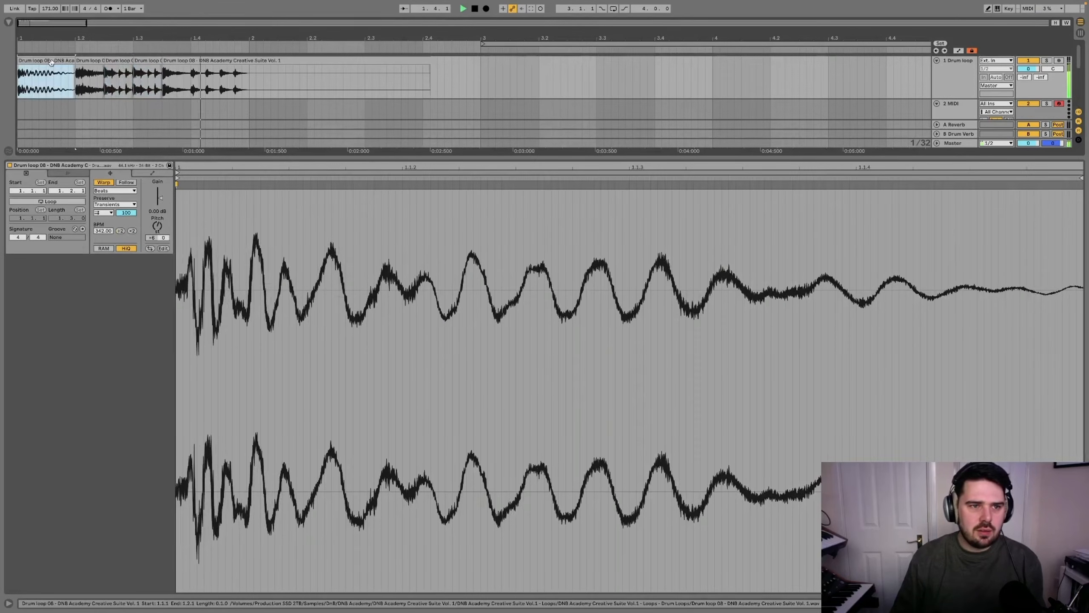
key("space")
scroll(138, 62, "up", 1)
scroll(144, 62, "down", 1)
scroll(145, 61, "up", 1)
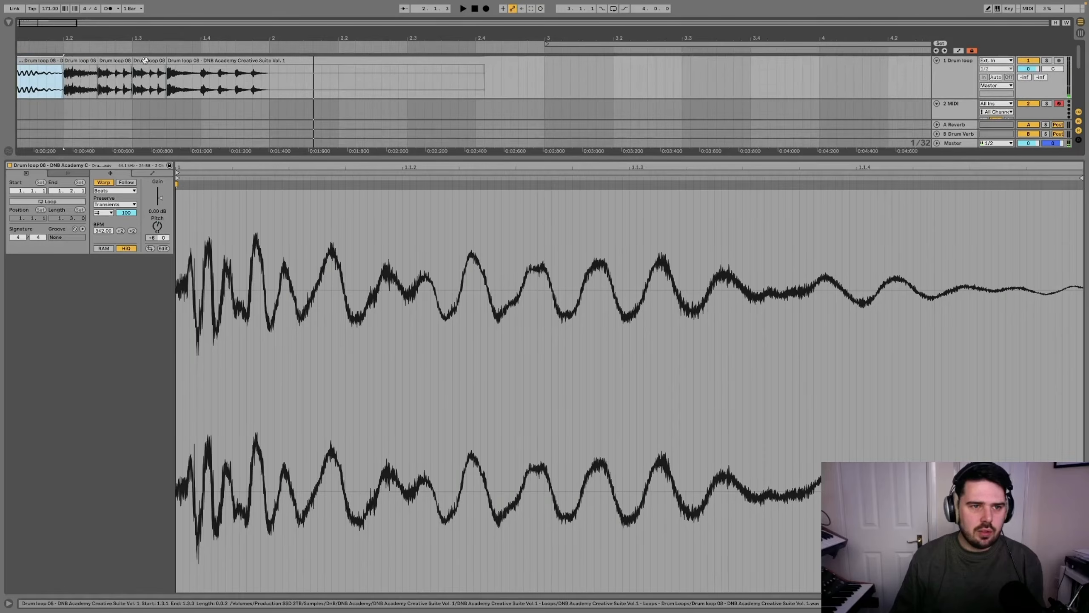
Step: Double the tempo of the duplicated clip at 1.3.1 twice to 342 BPM and play the loop from the start
left_click(144, 61)
left_click(132, 231)
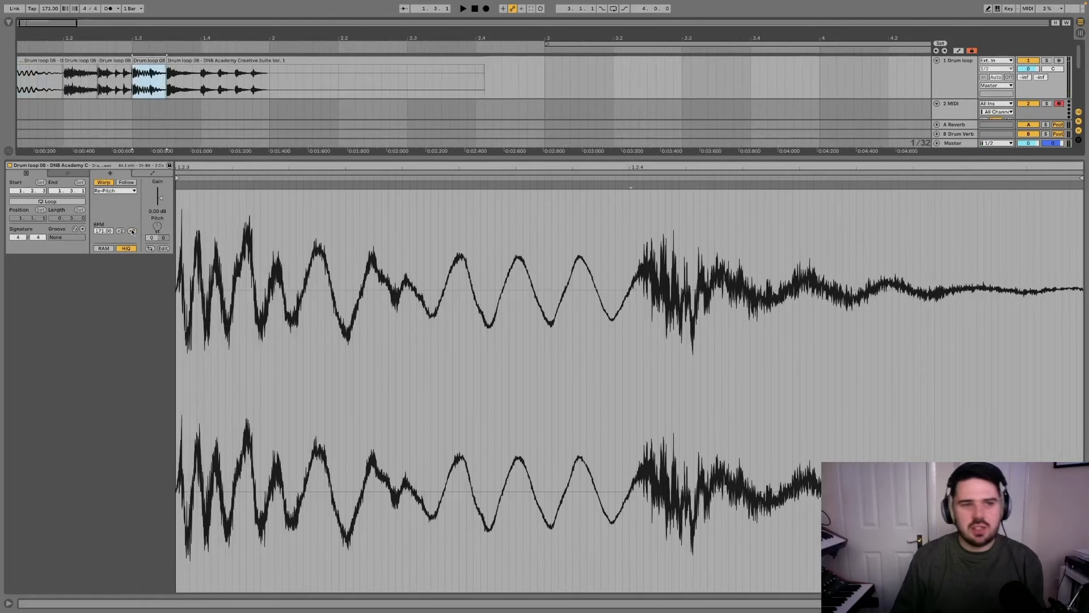
left_click(132, 231)
left_click(57, 58)
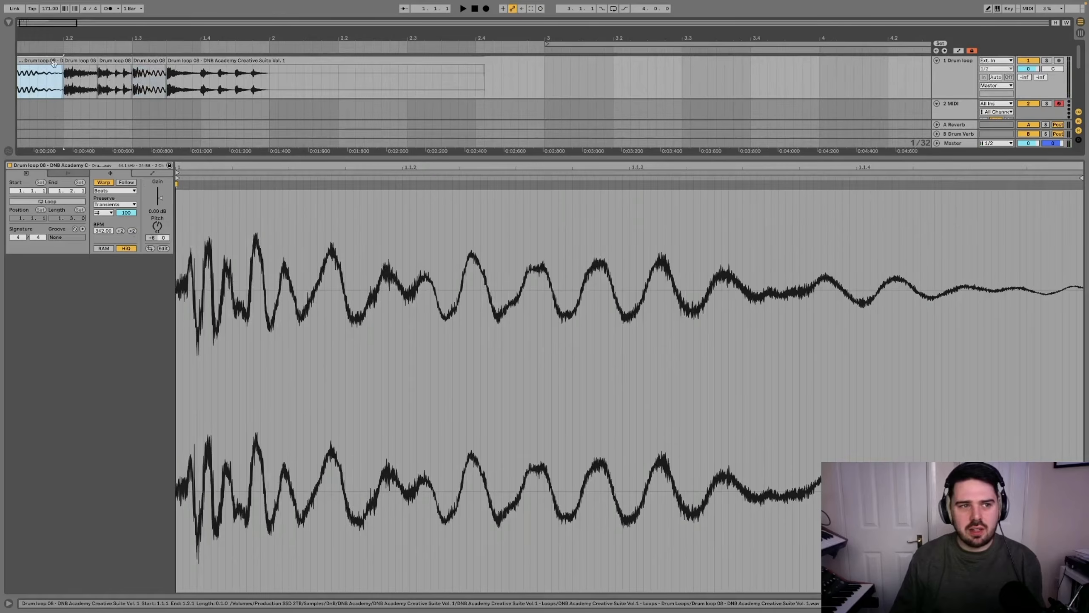
key("space")
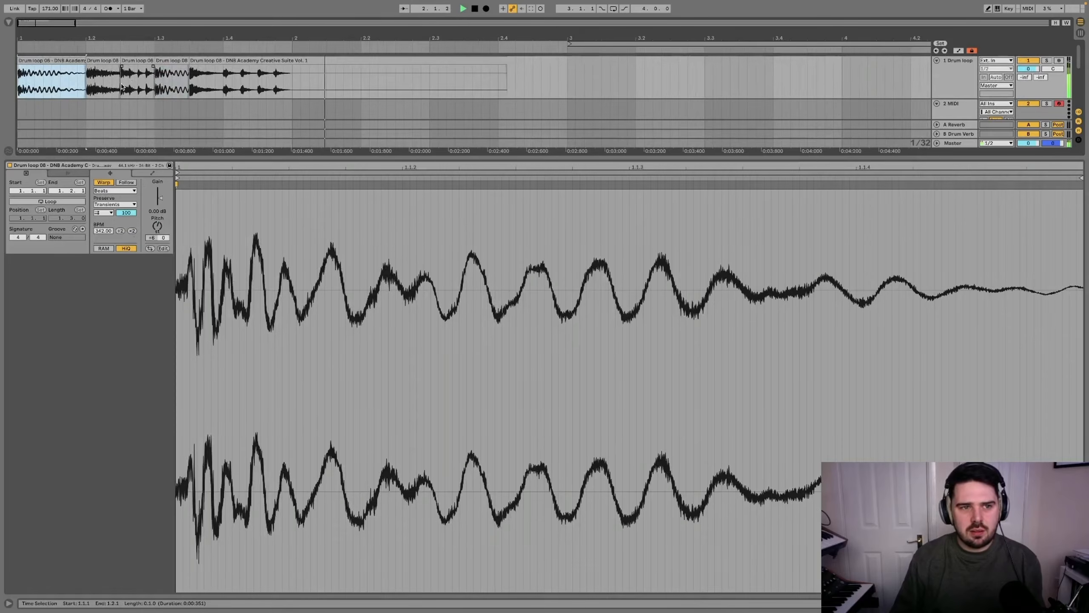
key("space")
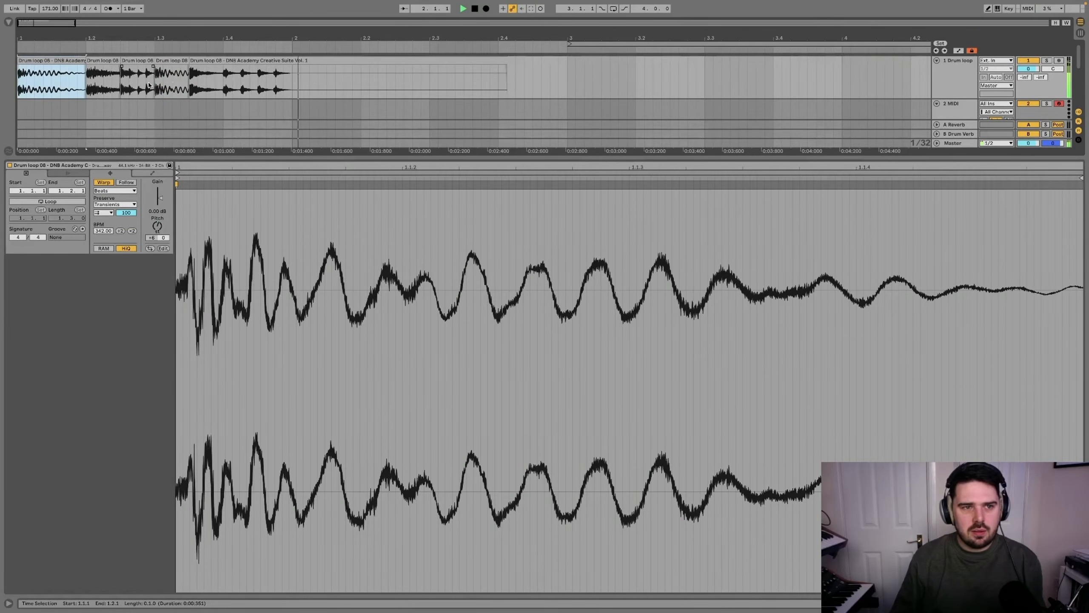
Step: Split the loop at 1.4.1, set the clip from 1.3.3 to Texture warp mode and transpose it down 12 semitones
left_click(222, 78)
key("super+e")
left_click(207, 60)
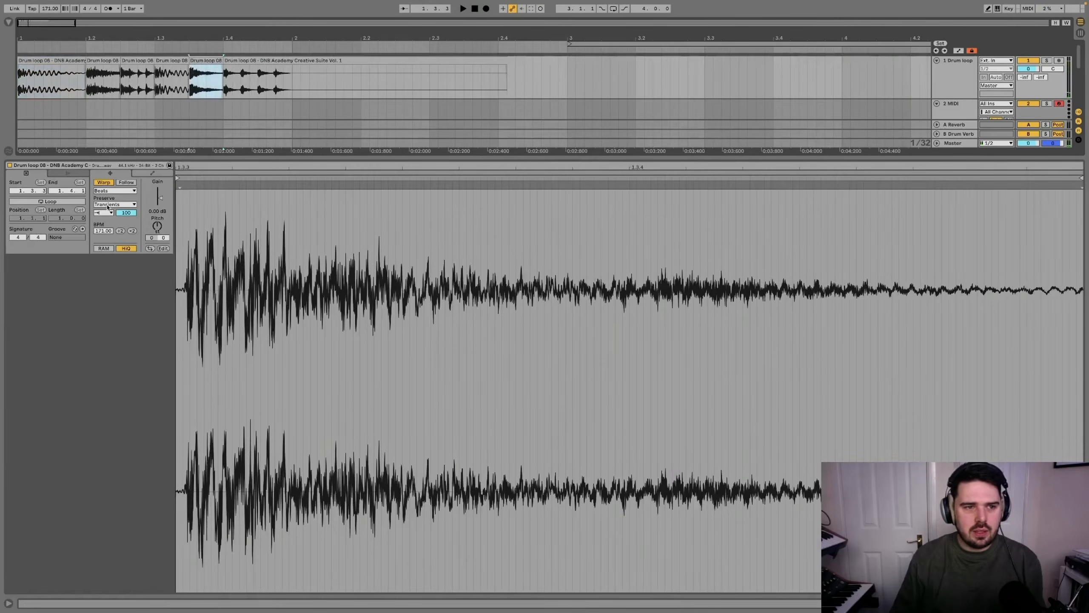
left_click(113, 192)
left_click(111, 214)
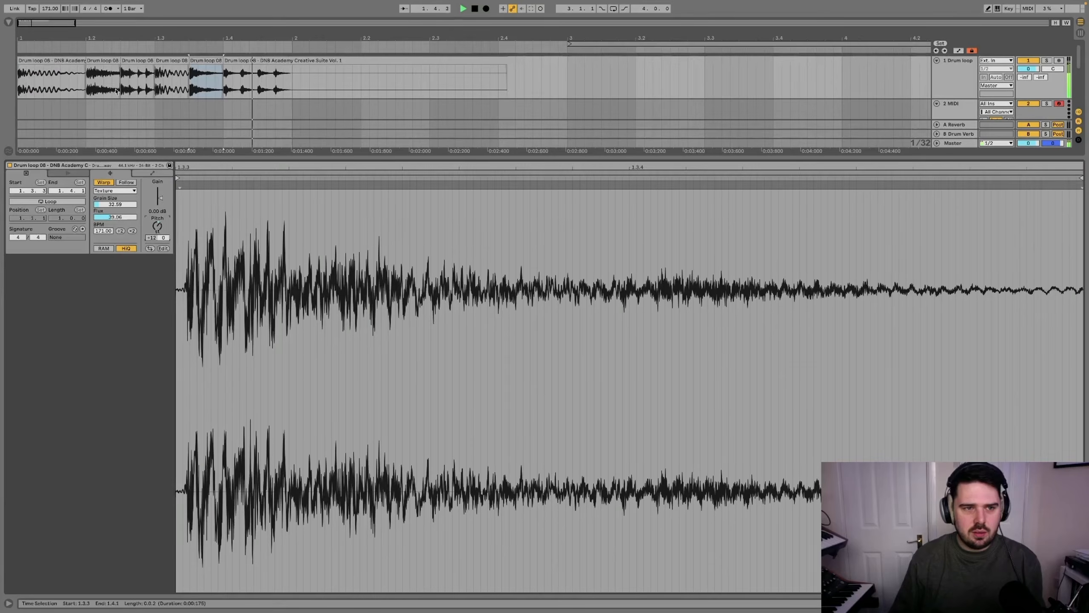
Step: Play the loop from the first clip to audition the Texture clip in context
key("space")
left_click(56, 60)
key("space")
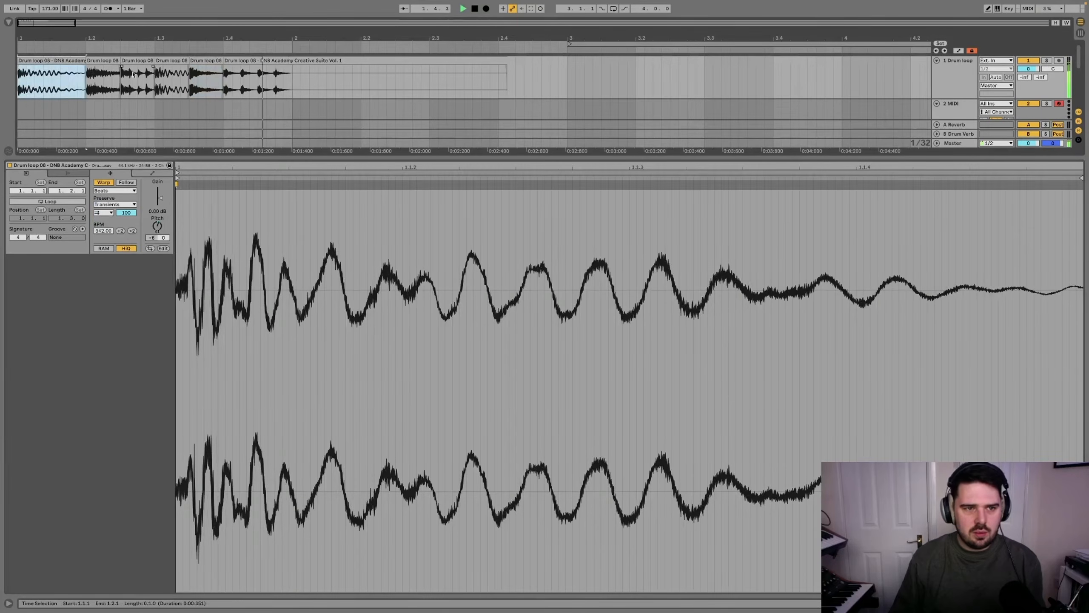
left_click(206, 60)
key("space")
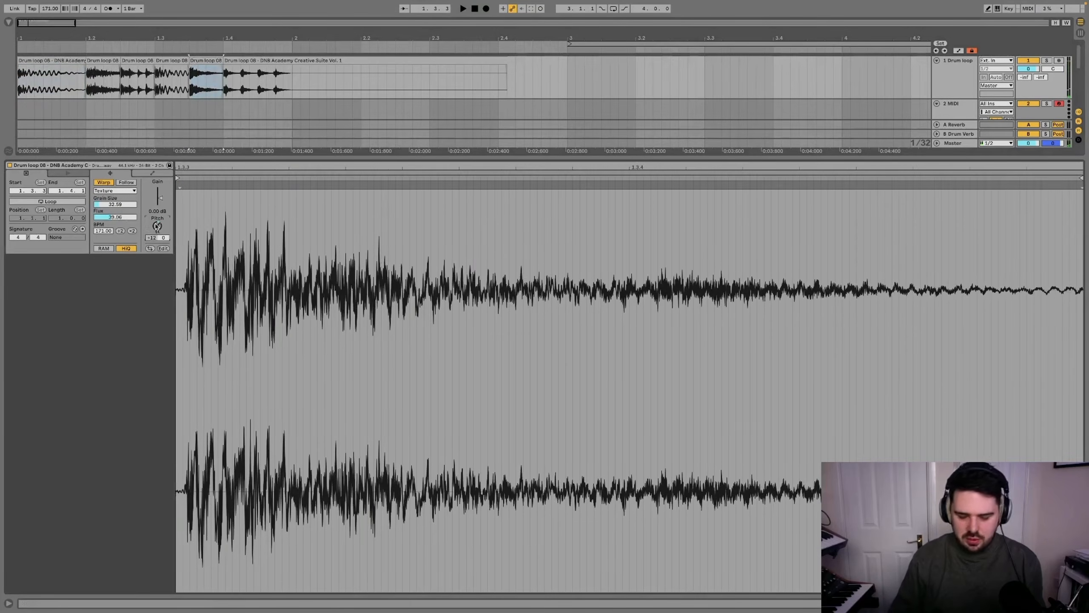
left_click(47, 60)
key("space")
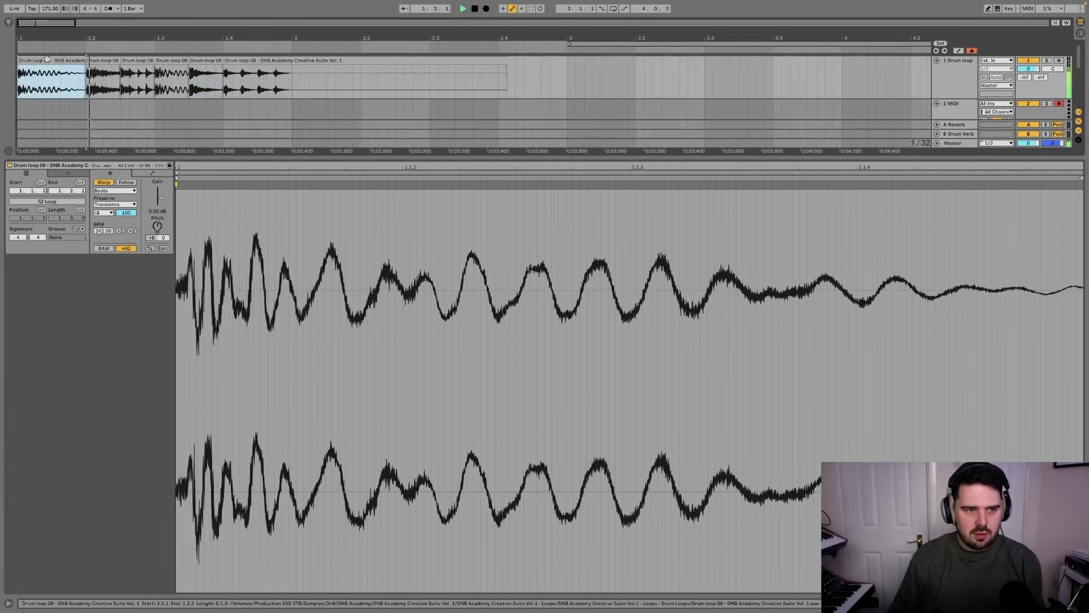
key("space")
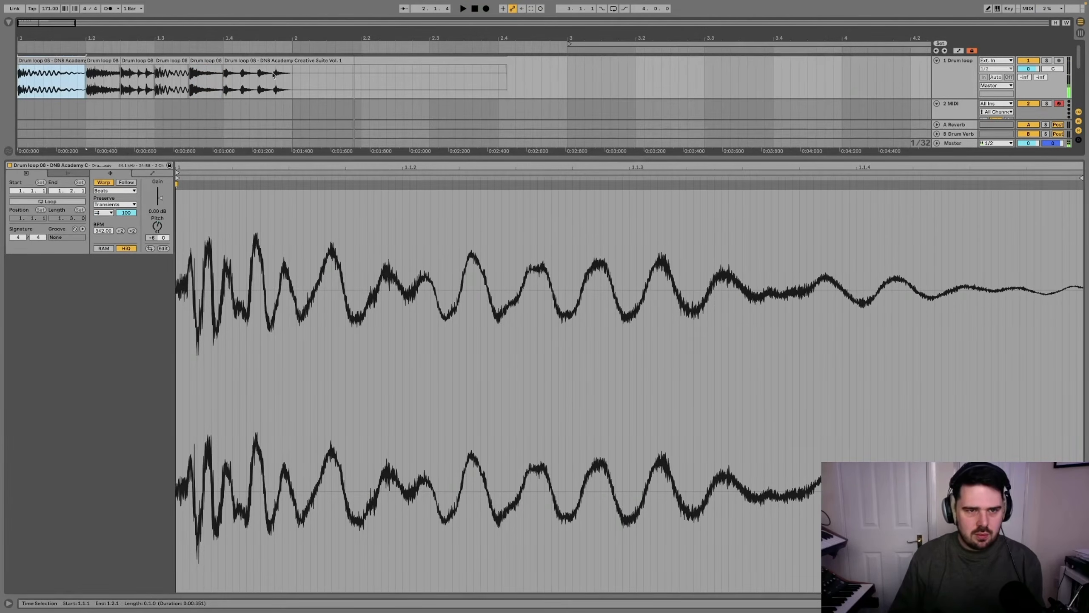
Step: Isolate the clip from 1.4.1 to 2.1.1, double its tempo to 342 BPM, set its Beats transients to loop back-and-forth and play it
left_click(274, 75)
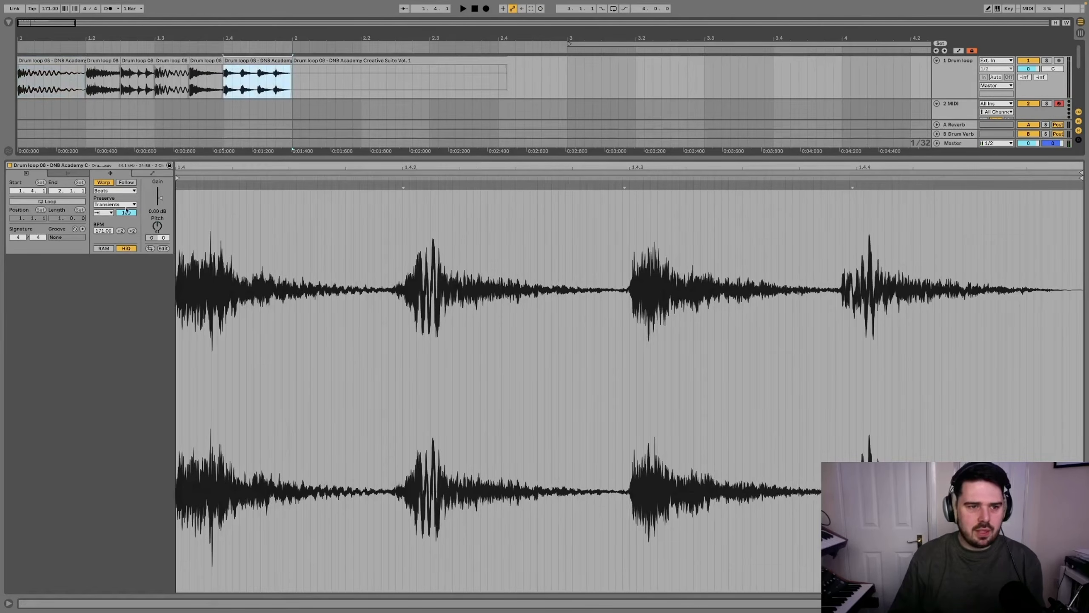
left_click_drag(127, 209, 127, 217)
left_click(132, 231)
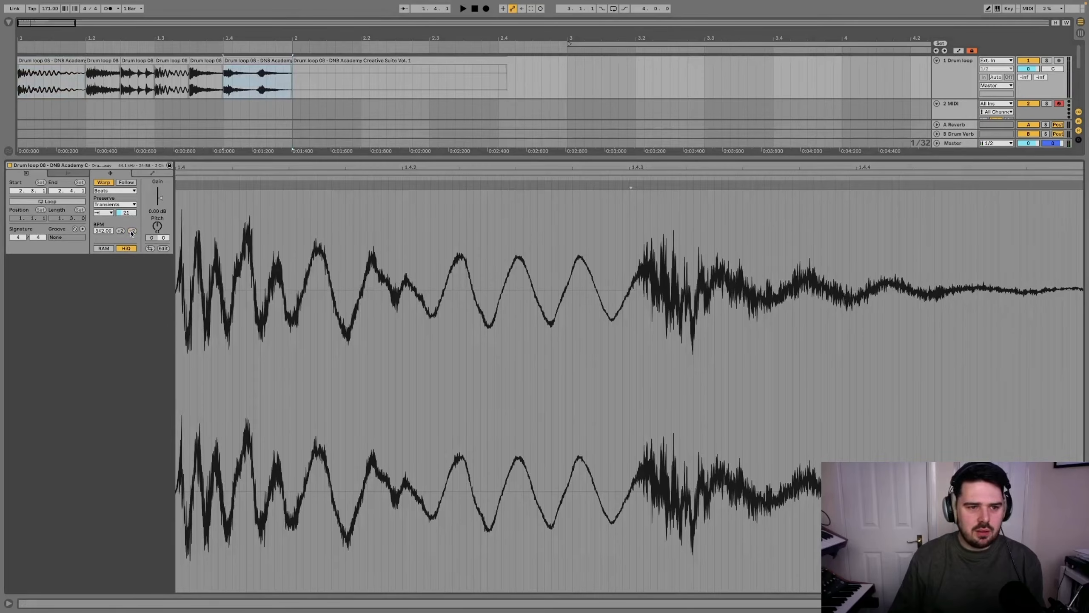
left_click(97, 214)
left_click(108, 235)
key("space")
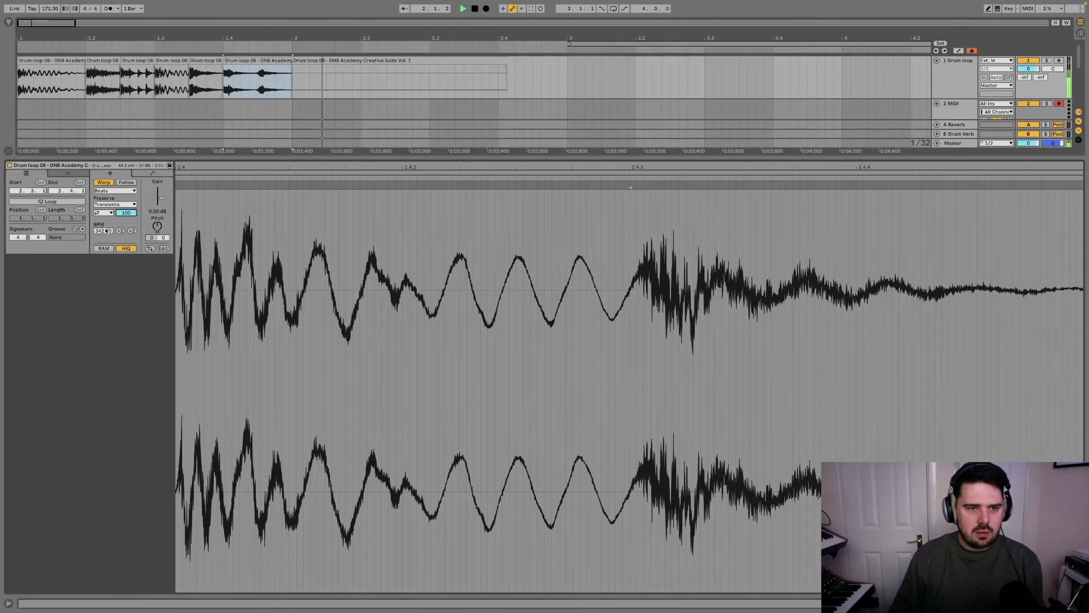
Step: Double the tempo of the clip at 1.4.1 to 684 BPM and play the whole loop from the start
left_click(131, 231)
key("space")
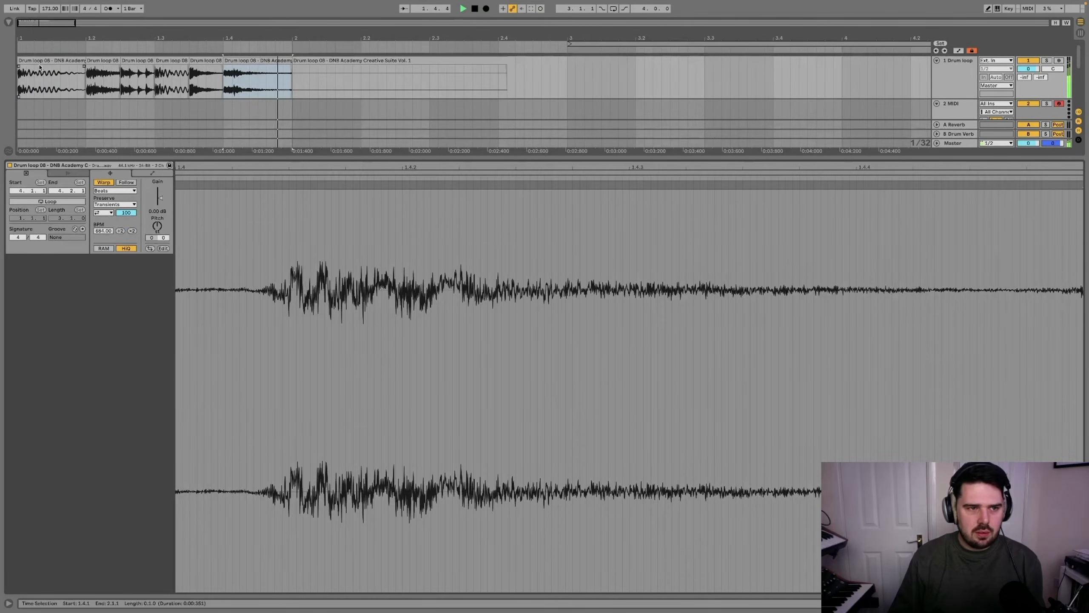
key("space")
left_click(64, 60)
key("space")
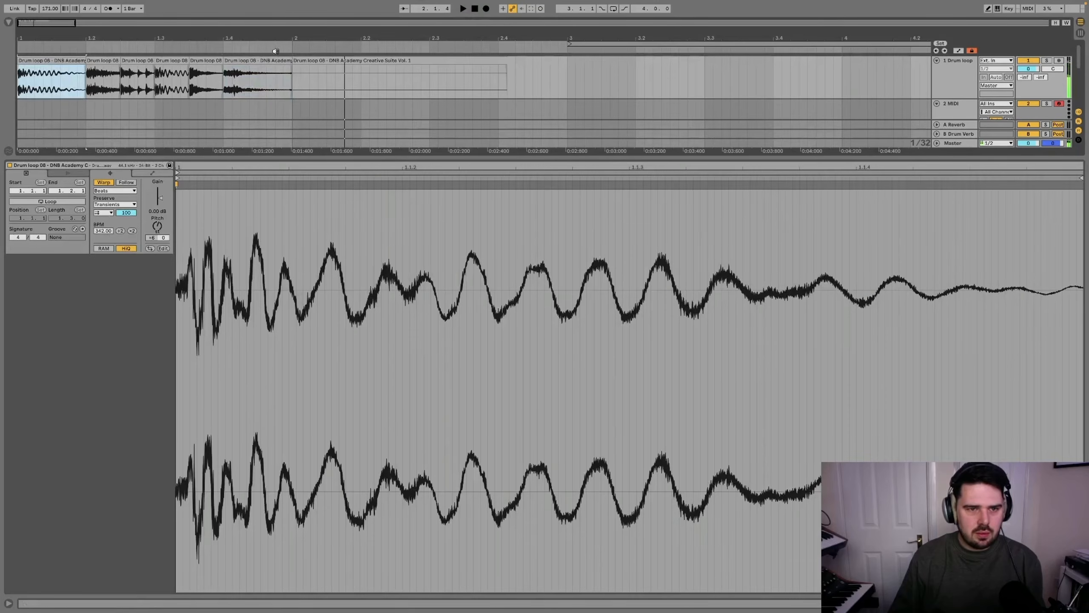
Step: Consolidate the six sliced clips from 1.1.1 to 2.1.1 into one clip and play it
left_click(258, 79)
left_click(63, 72, "shift")
scroll(63, 72, "down", 3)
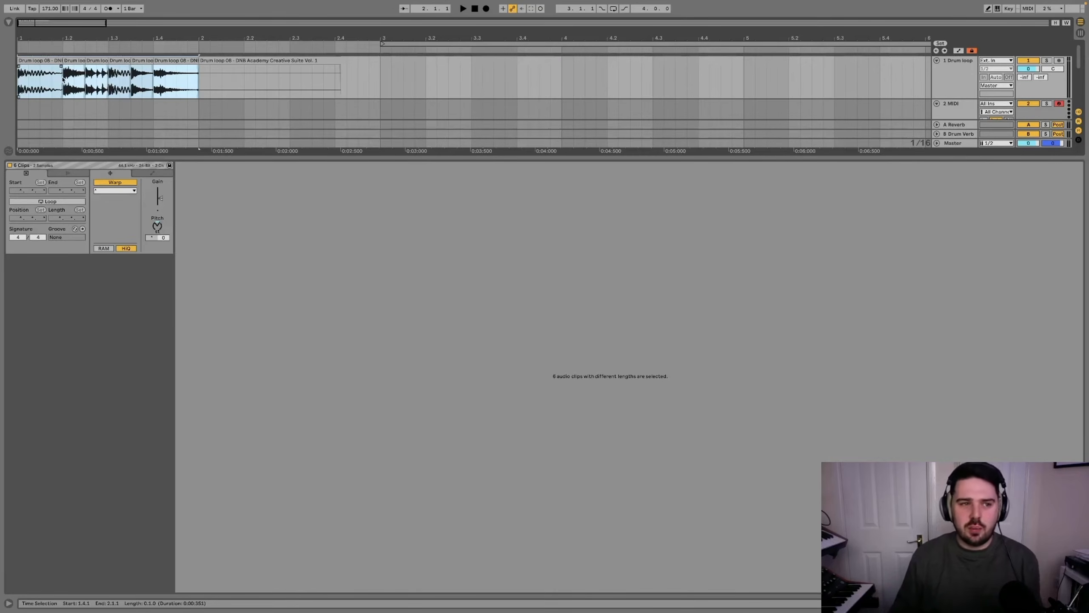
key("ctrl+j")
key("space")
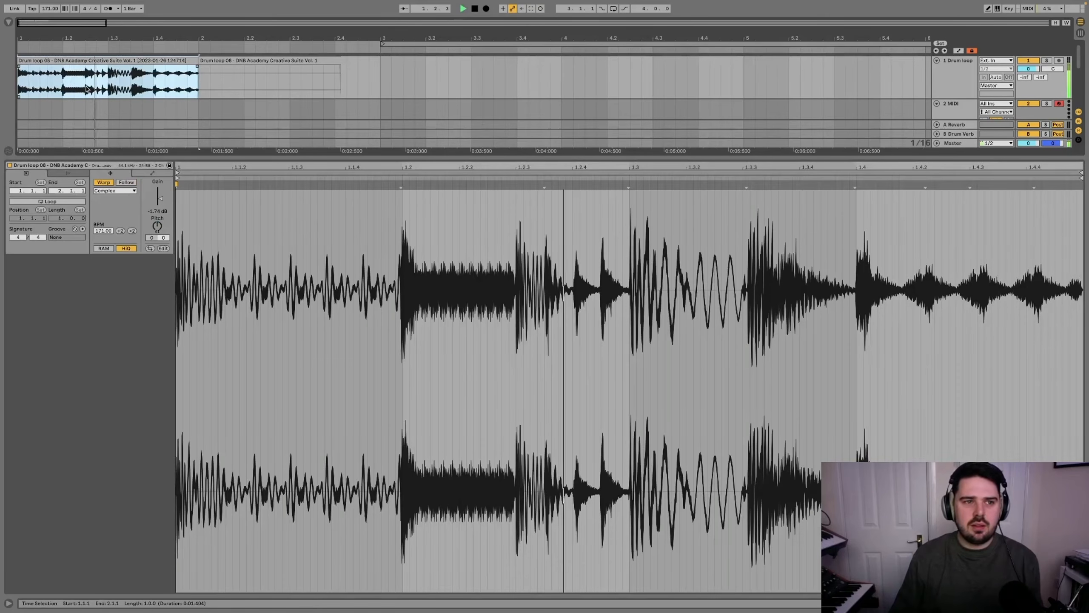
key("space")
Step: Add EQ Eight from the FX collection to the Drum loop track
left_click(8, 22)
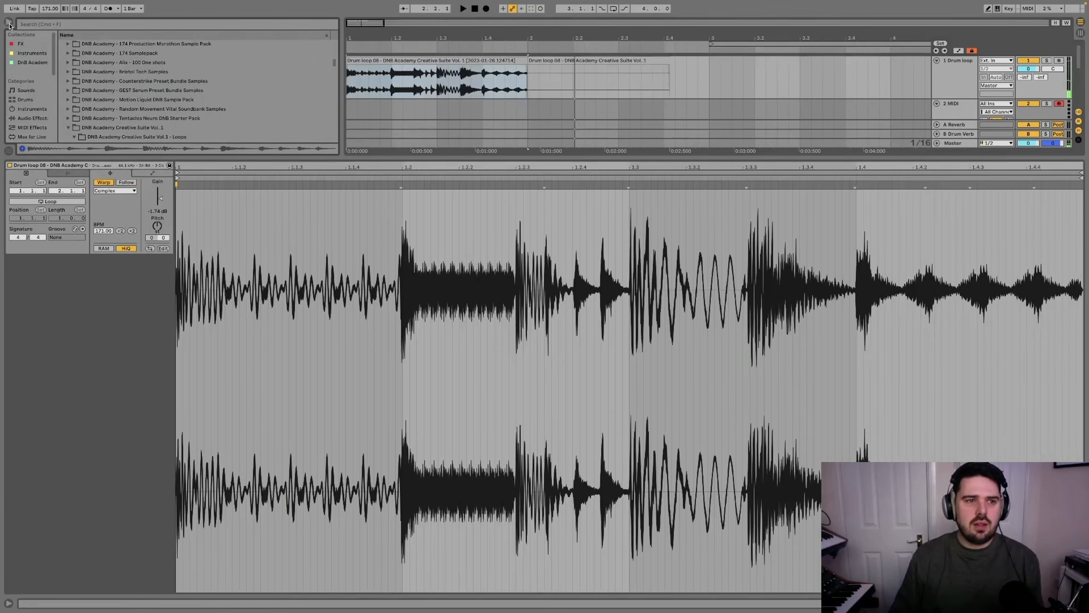
left_click(21, 44)
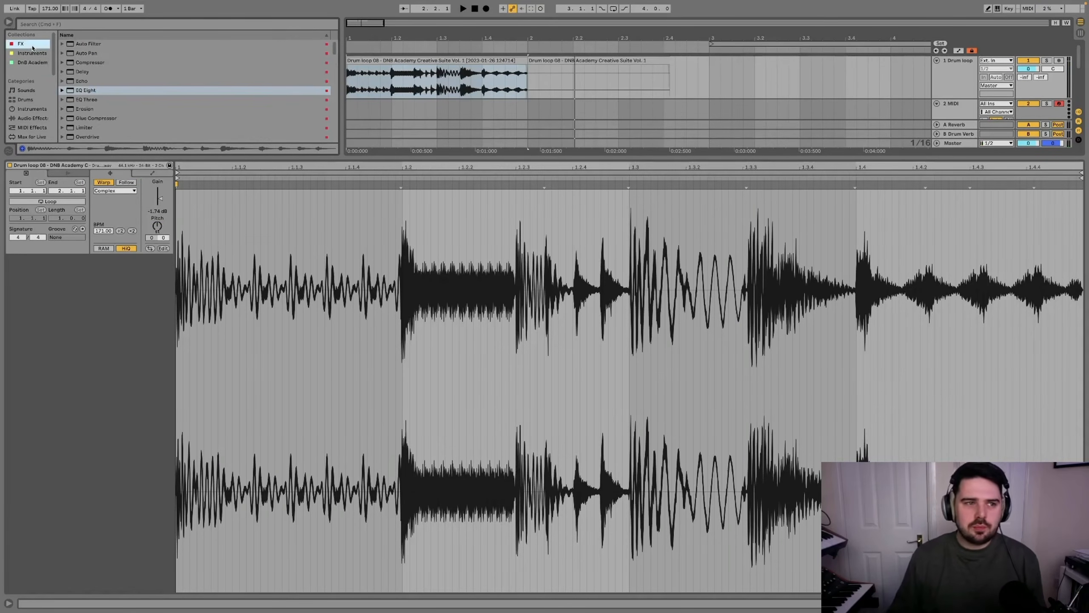
double_click(86, 90)
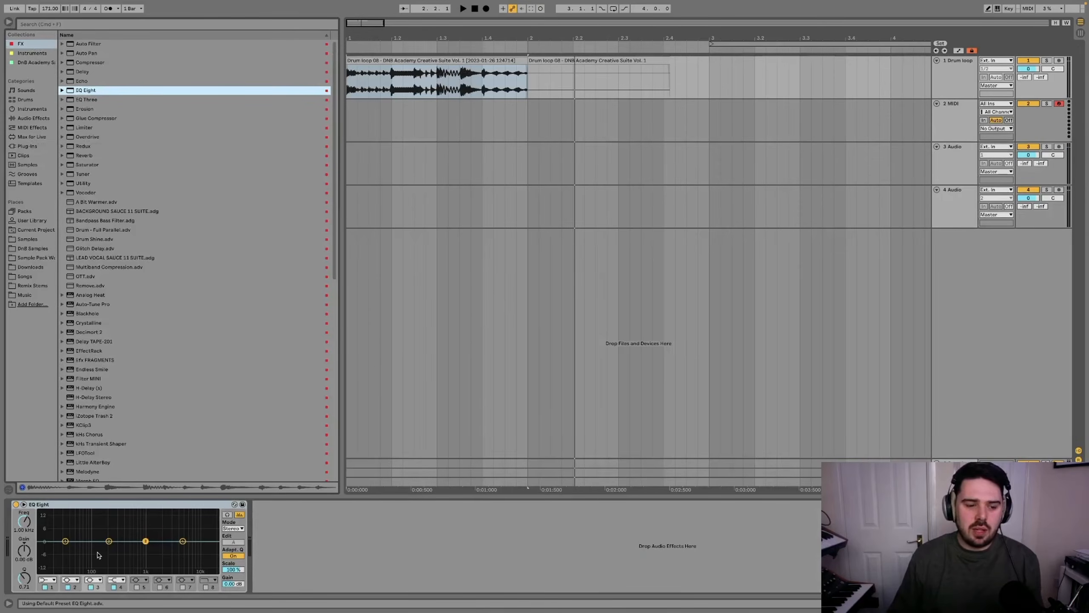
Step: Narrow the EQ to a midrange band with a band 1 low cut at 562 Hz and a band 8 high cut just above it
left_click(55, 581)
left_click(50, 532)
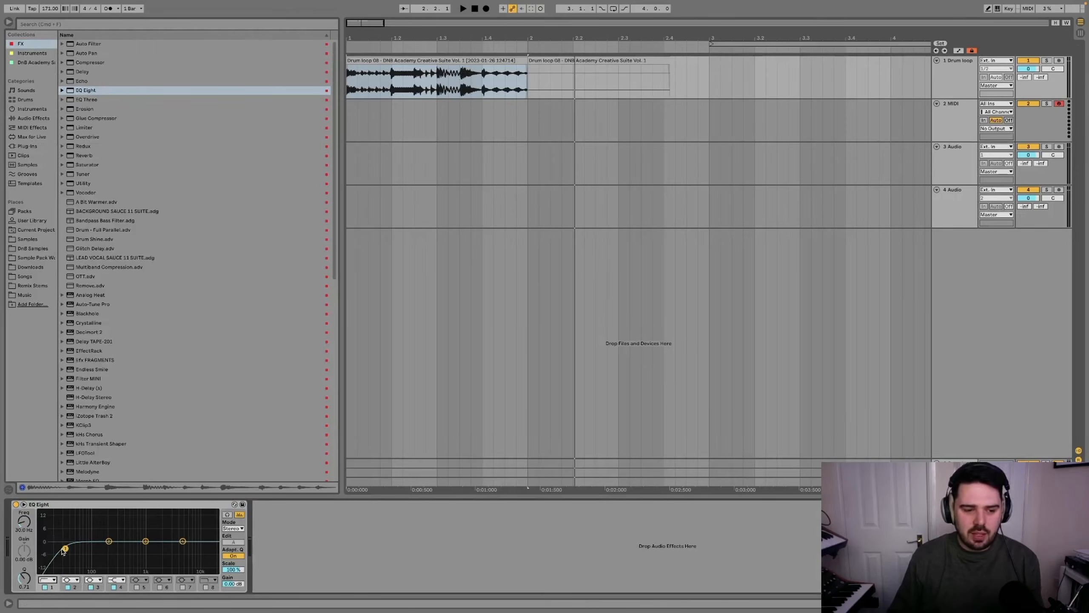
left_click_drag(63, 551, 110, 548)
left_click(206, 587)
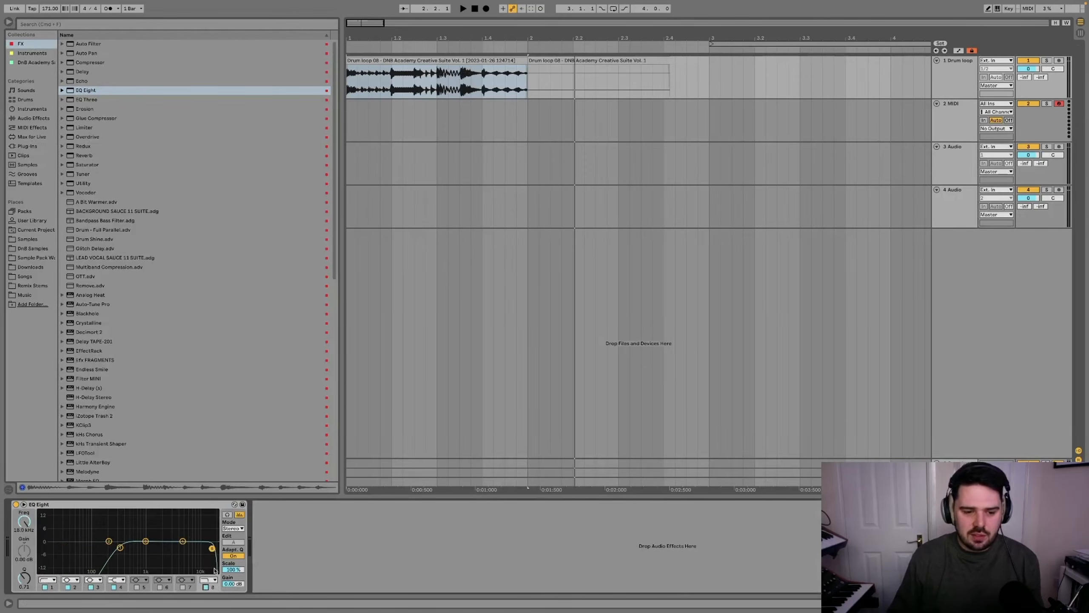
key("space")
left_click_drag(212, 548, 132, 549)
key("space")
key("space")
Step: Add ValhallaRoom after the EQ, lower its mix while the loop plays and close the plug-in window
scroll(103, 376, "down", 10)
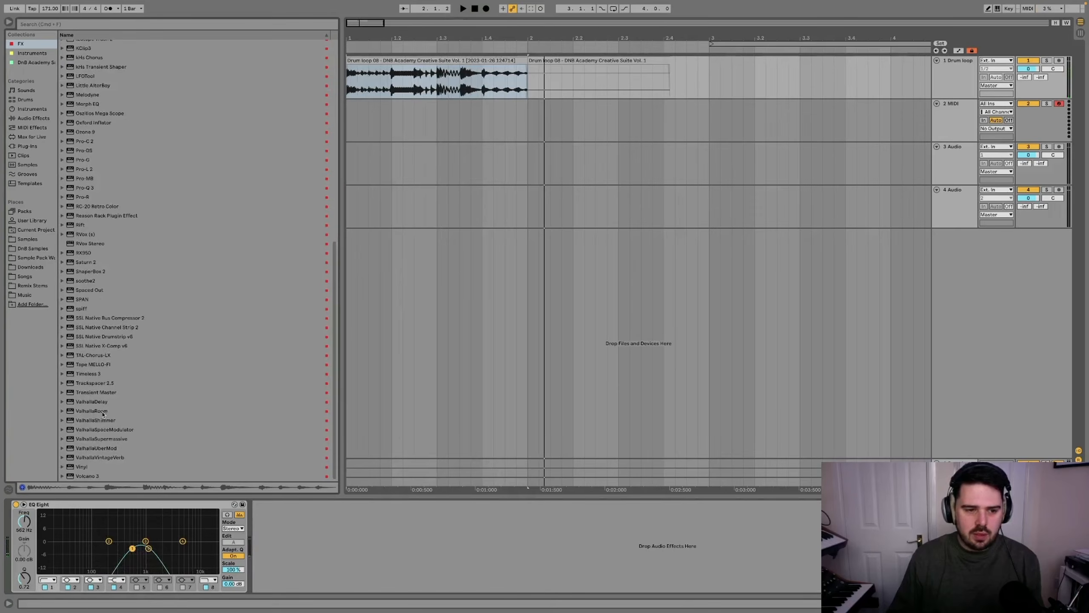
double_click(99, 412)
key("space")
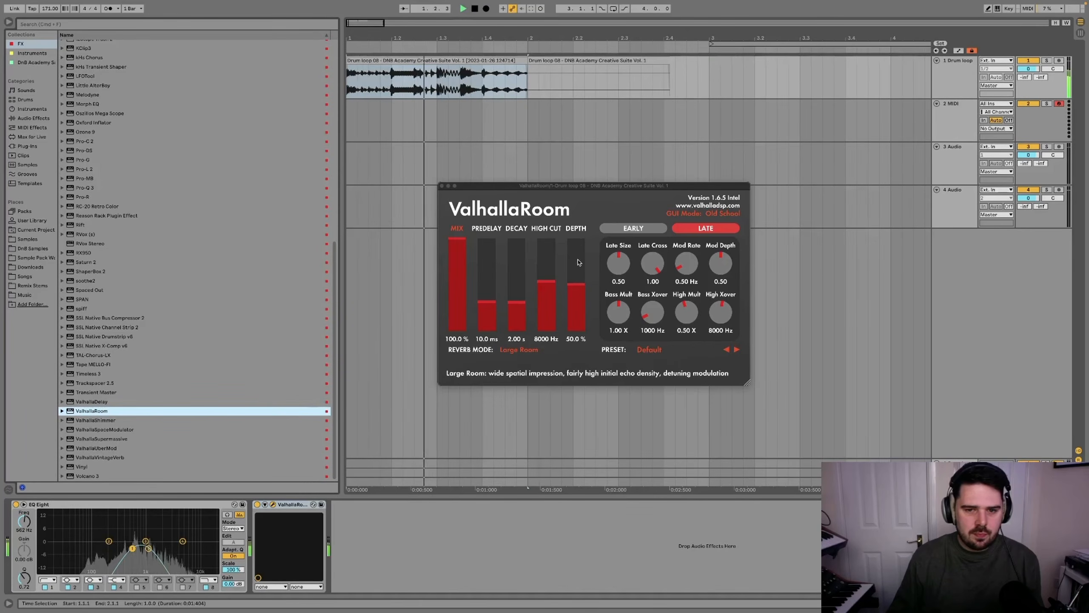
left_click_drag(458, 274, 461, 318)
left_click(443, 186)
Step: Duplicate the consolidated one-bar clip until four copies fill bars 1 to 4
scroll(454, 117, "down", 5)
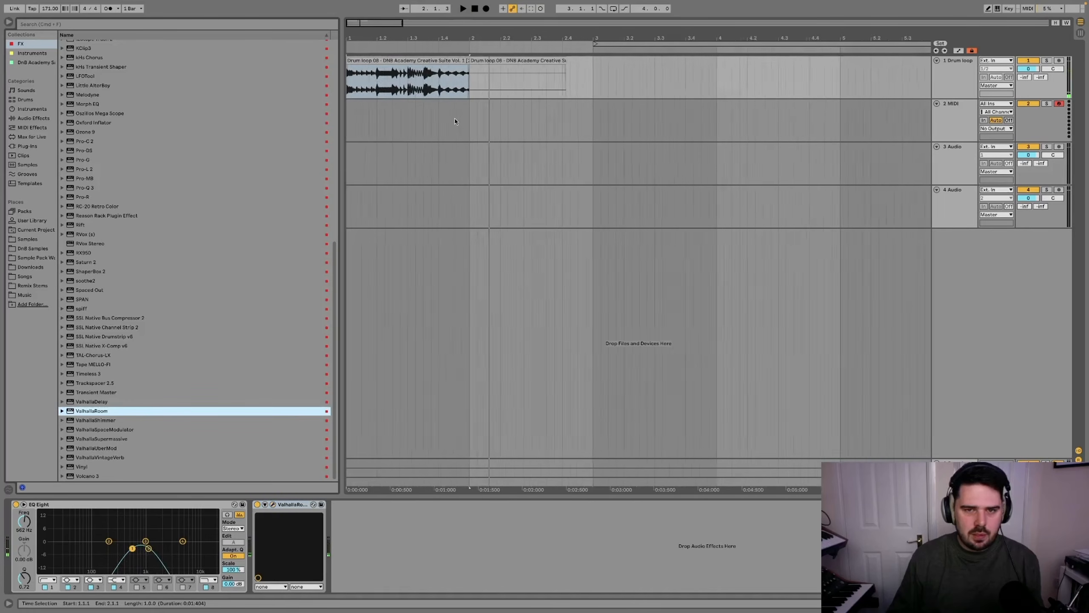
left_click(411, 60)
key("super+d")
left_click(409, 60, "shift")
scroll(395, 107, "down", 3)
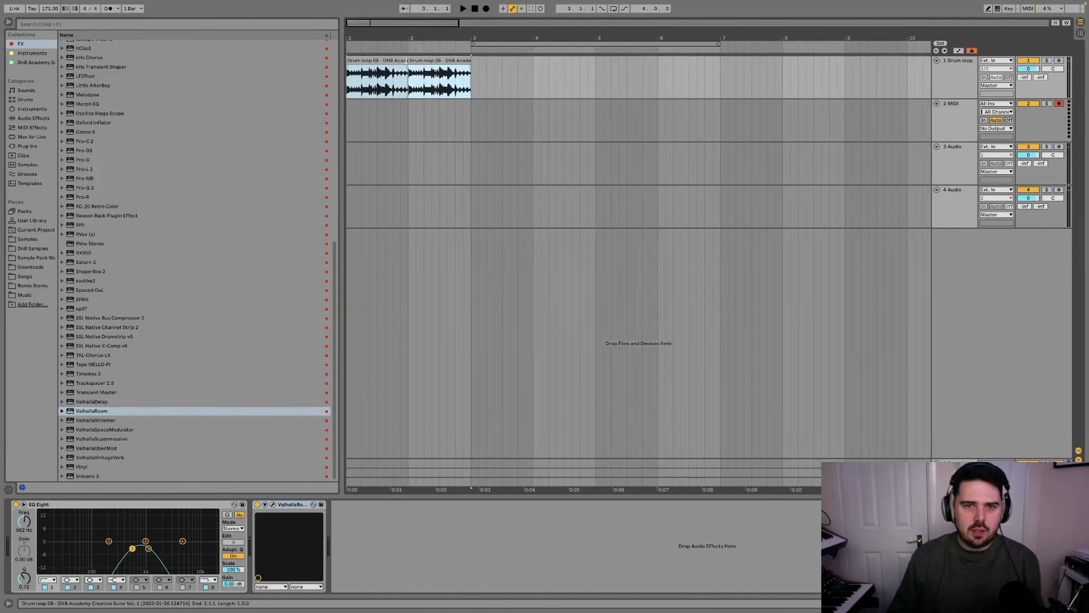
key("super+d")
left_click(386, 60, "shift")
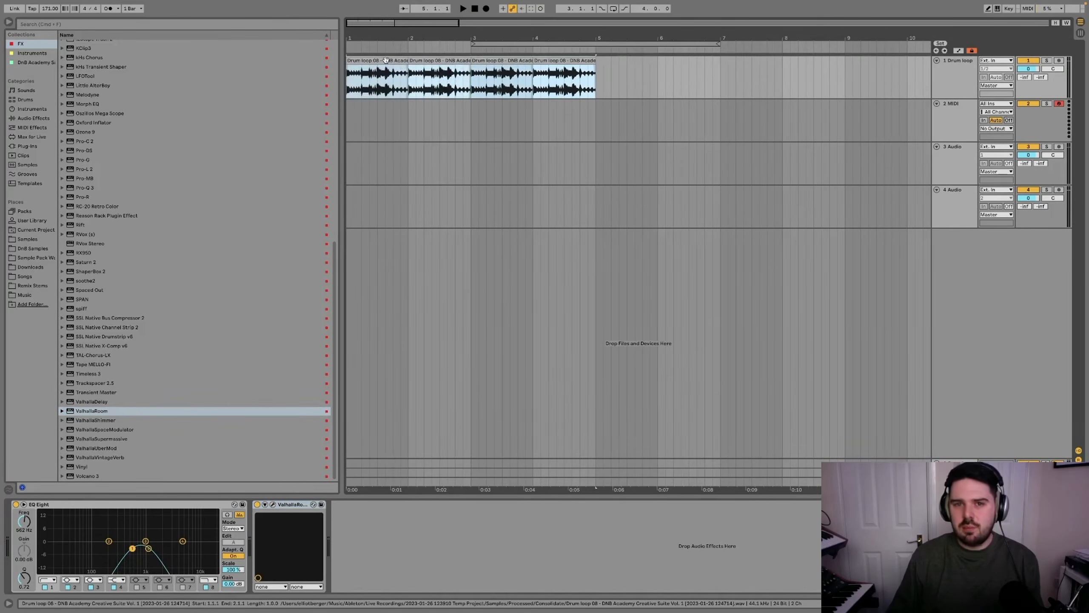
Step: Loop the four bars of clips, start playback and lower the Drum loop track's volume
key("super+l")
key("space")
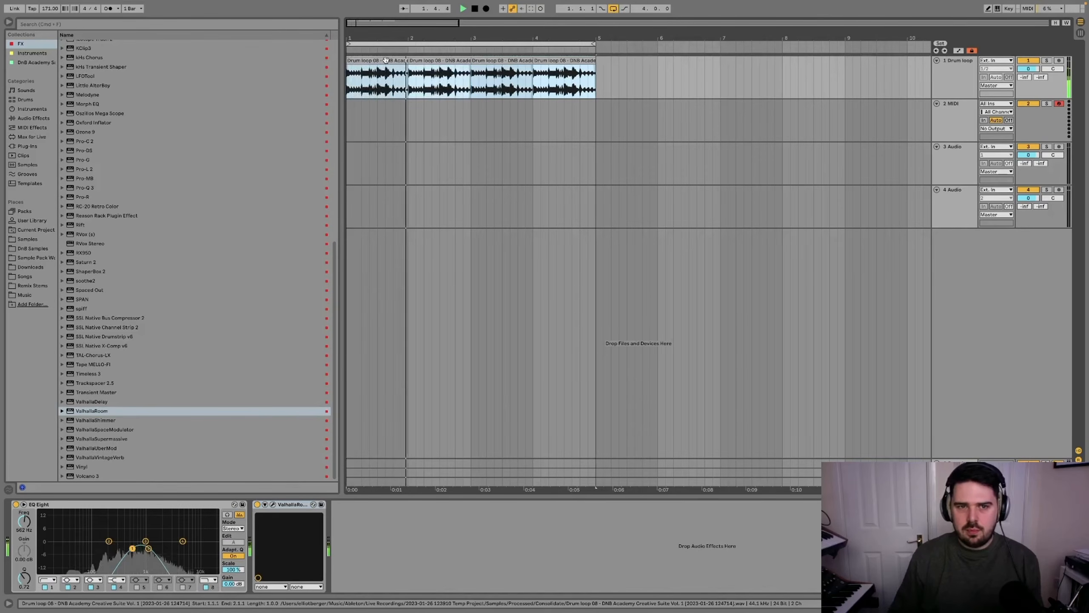
left_click_drag(1028, 69, 1031, 65)
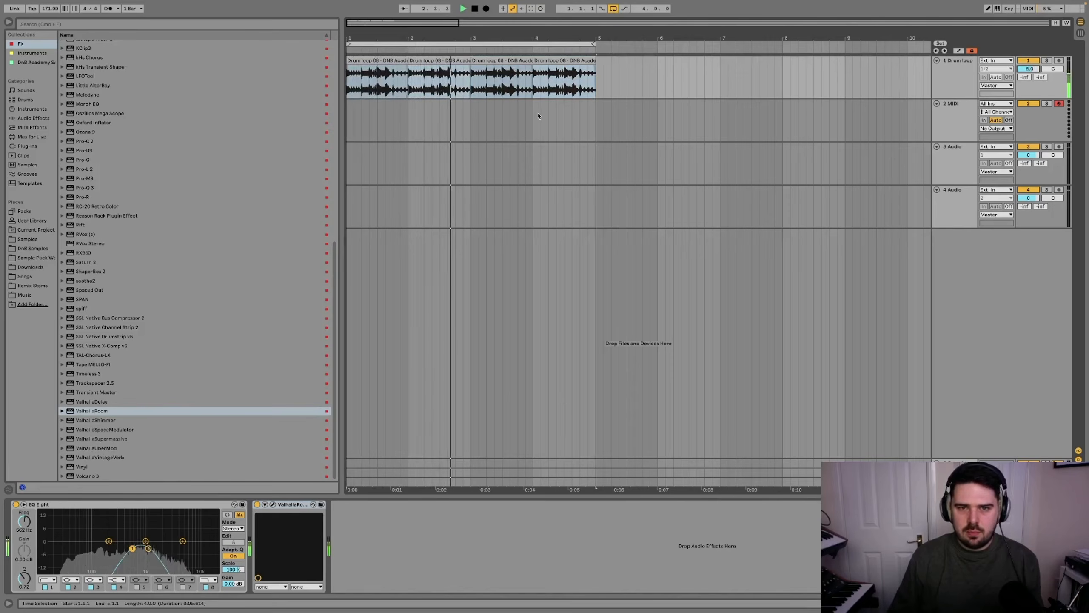